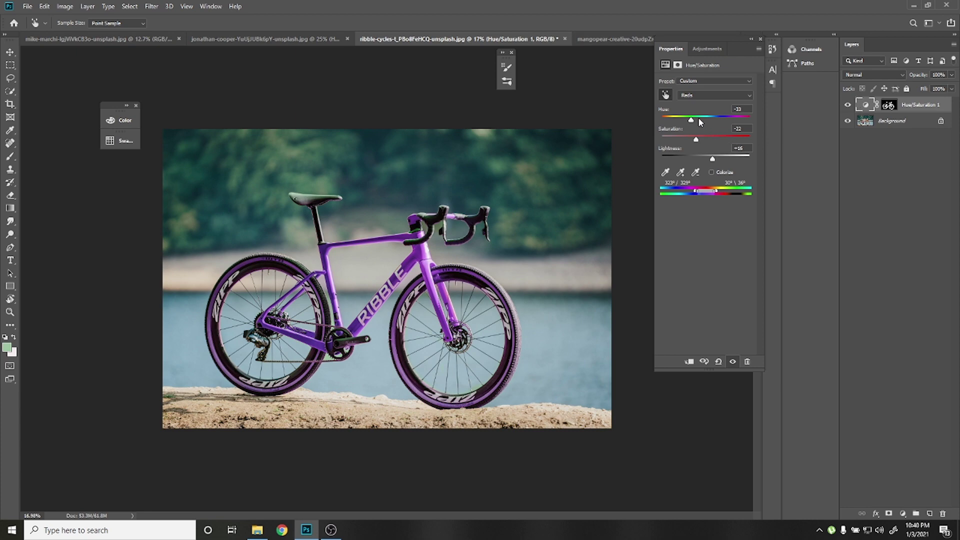
Sweep the bike's hue through light blue, settling at -13 for a magenta-purple frame.
left_click_drag(700, 122, 633, 122)
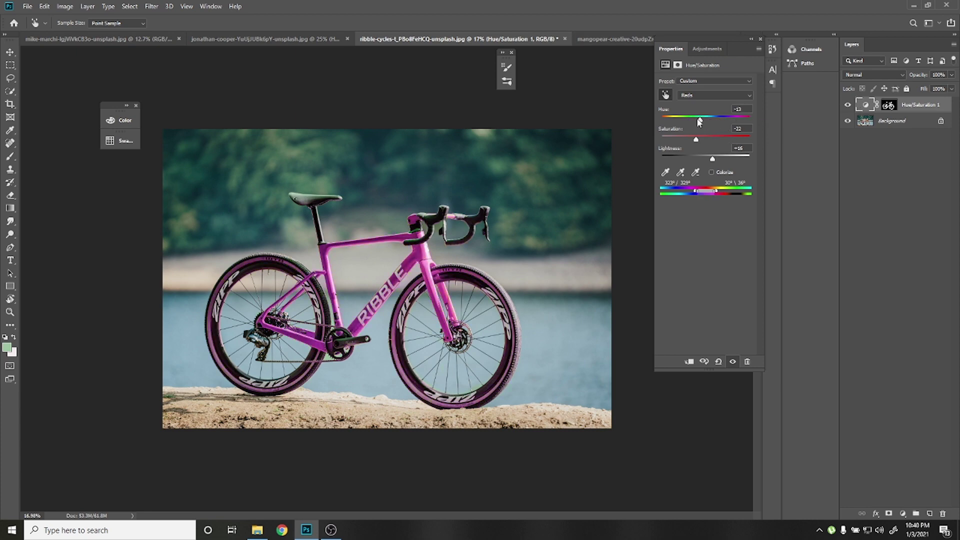
left_click_drag(662, 120, 700, 120)
On the Porsche photo, add a Hue/Saturation layer at Hue +82 for bright green, then view the bus photo.
left_click(100, 39)
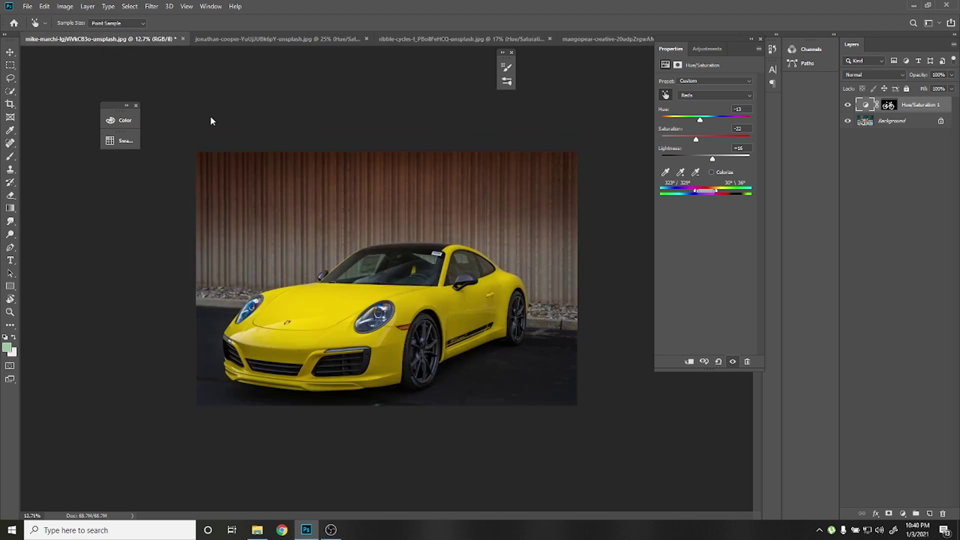
left_click(903, 514)
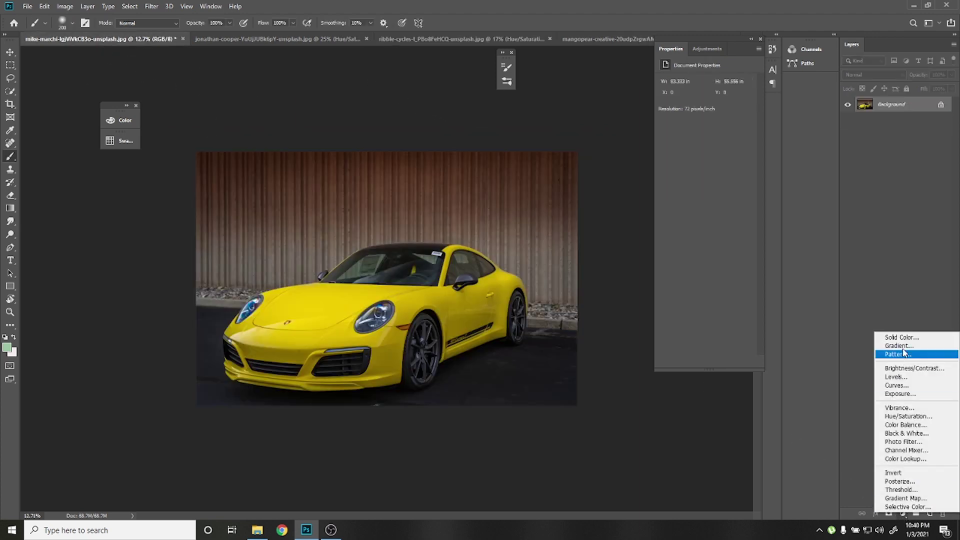
left_click(911, 417)
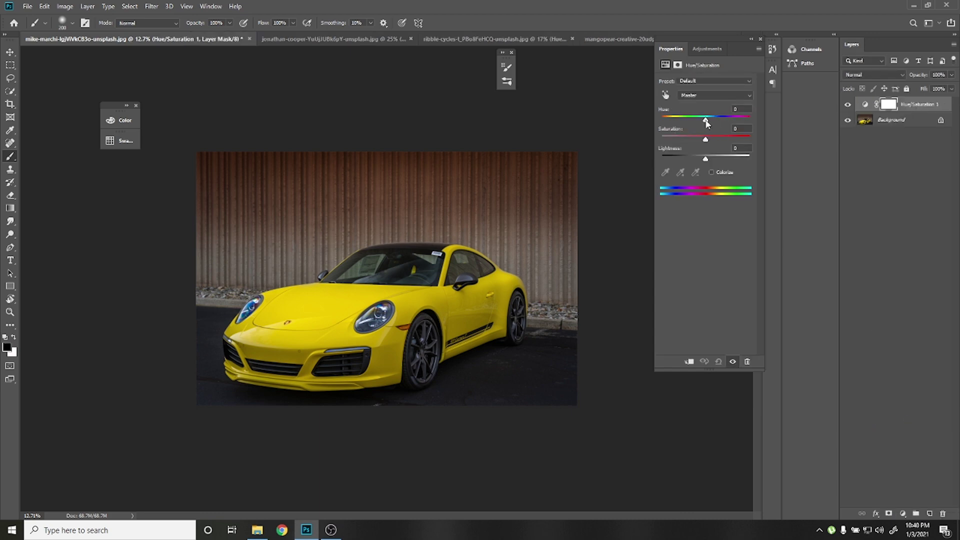
mouse_move(706, 120)
left_mouse_down()
mouse_move(730, 120)
mouse_move(726, 134)
mouse_move(737, 134)
left_mouse_up()
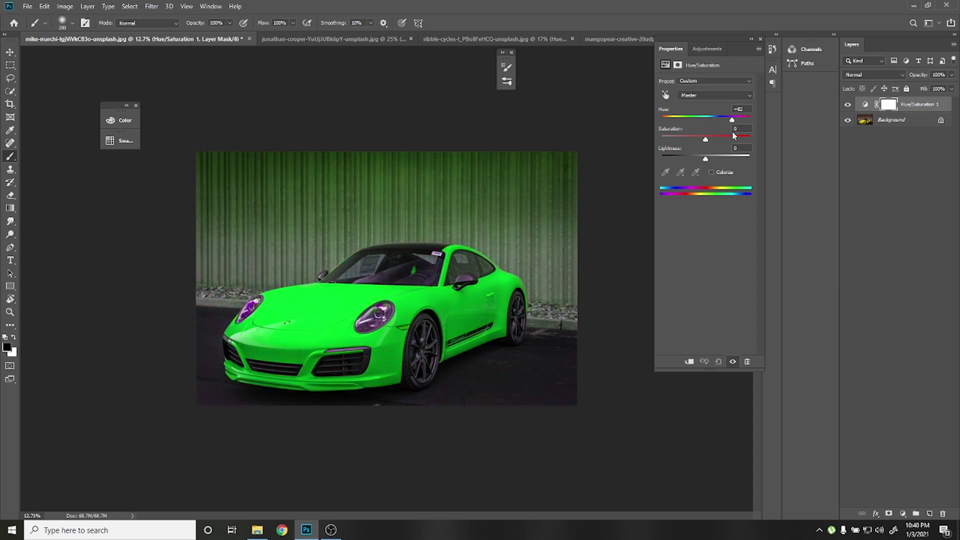
left_click(588, 41)
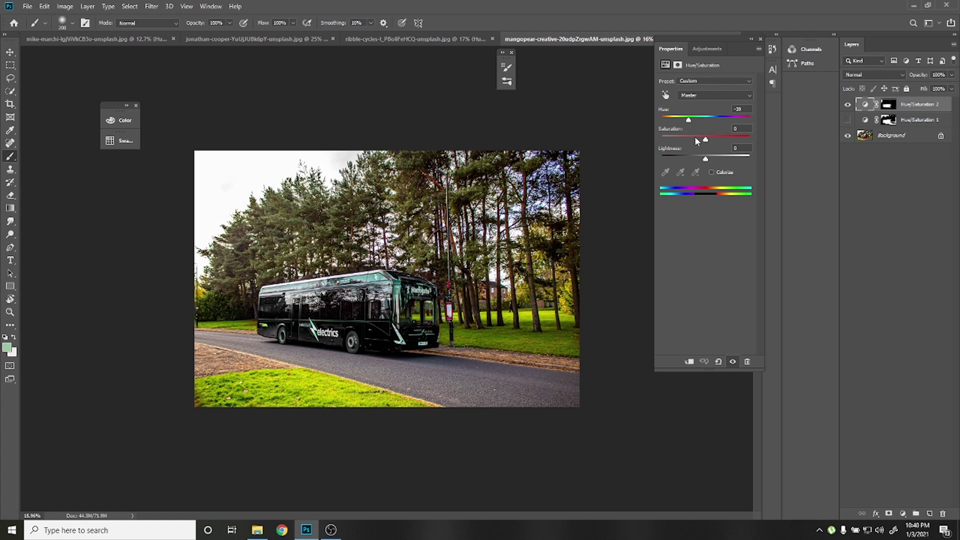
Turn the bus pink via Reds hue and lightness, then bring in the man's photo from Downloads.
left_click(666, 95)
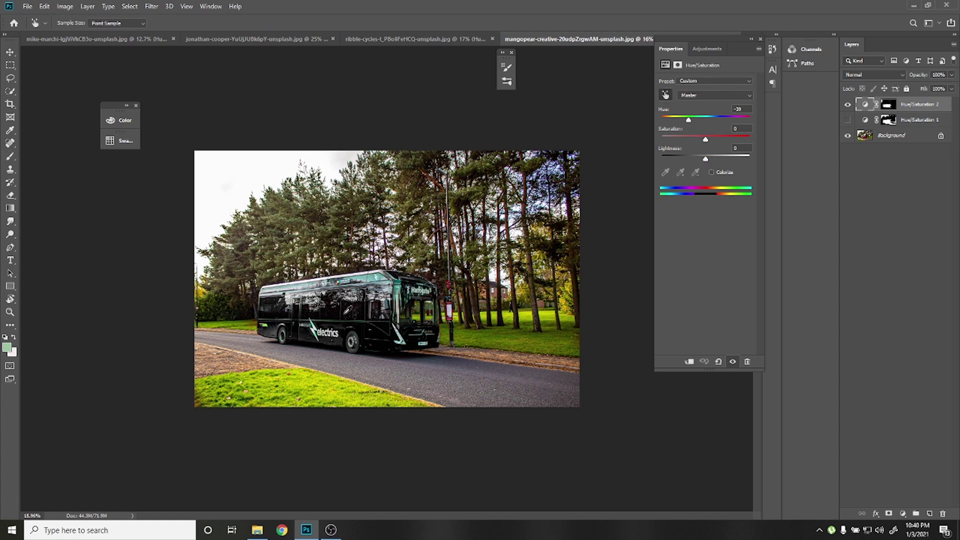
left_click(359, 325)
left_click_drag(682, 120, 704, 120)
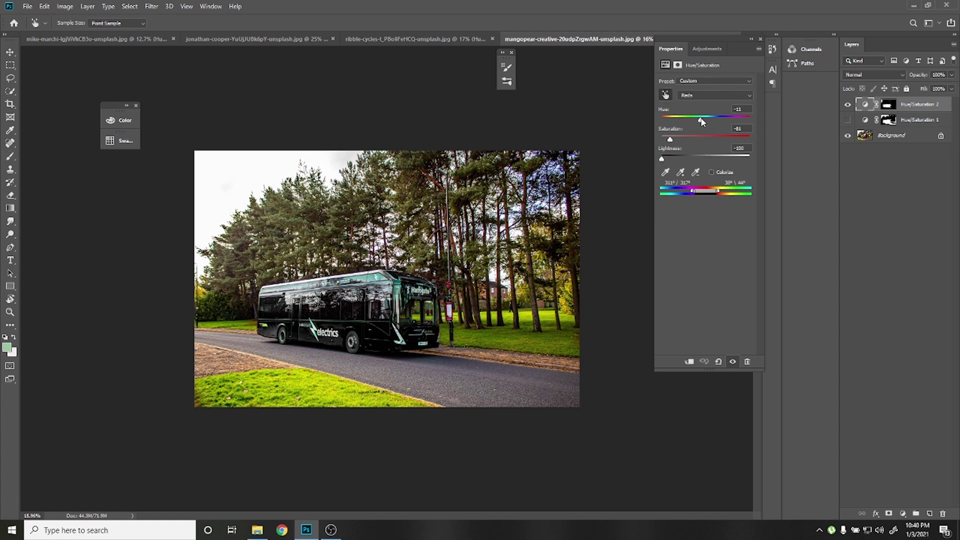
left_click_drag(662, 158, 724, 166)
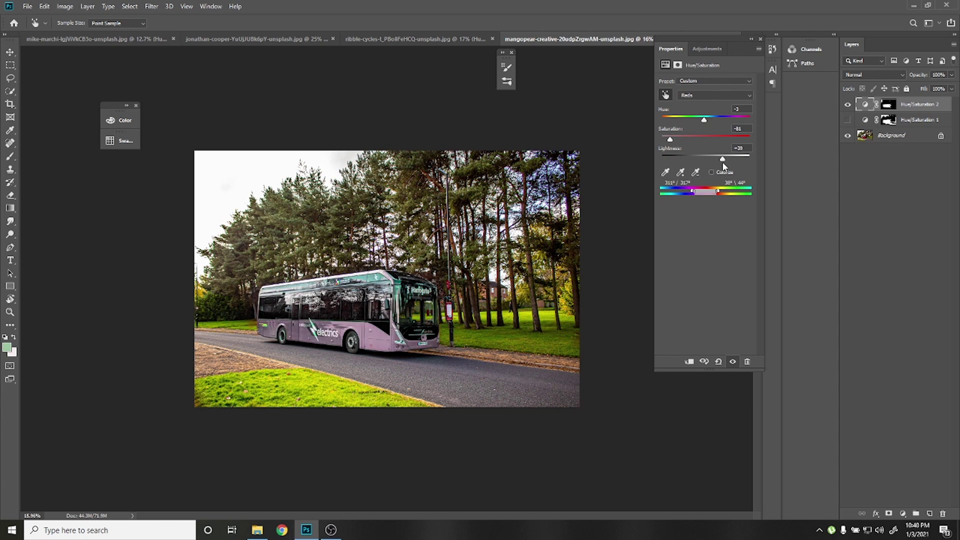
mouse_move(704, 120)
left_mouse_down()
mouse_move(670, 120)
mouse_move(710, 140)
mouse_move(710, 120)
left_mouse_up()
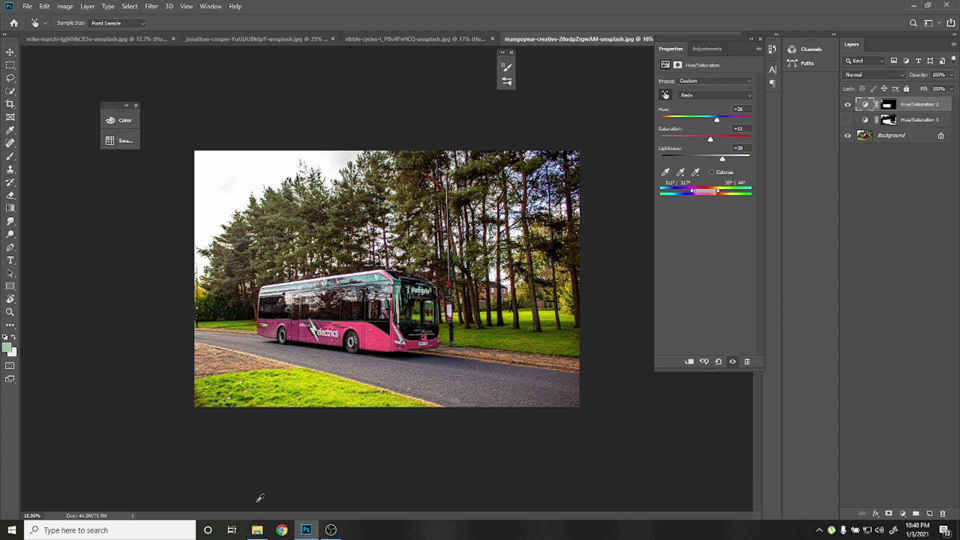
left_click(257, 530)
left_click_drag(374, 158, 408, 13)
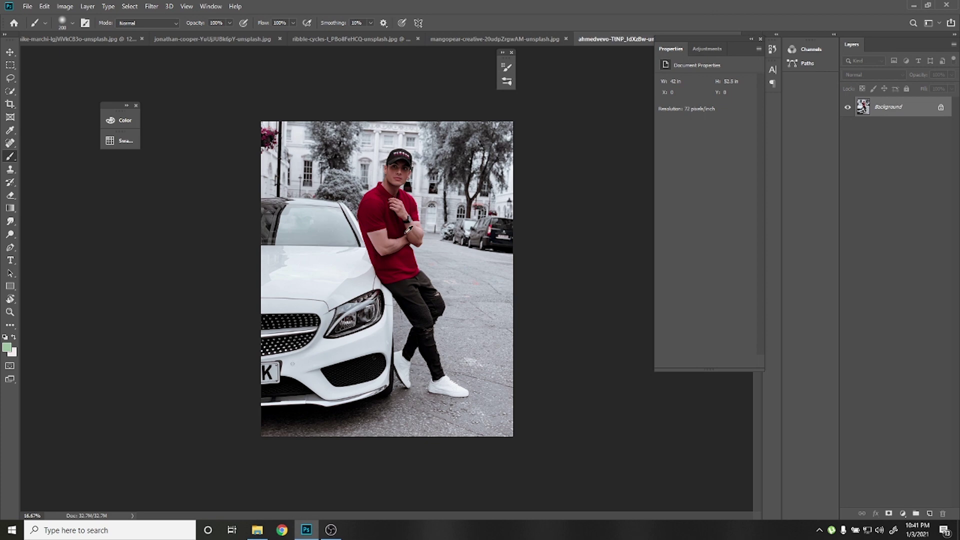
Add a Hue/Saturation layer to the man's photo, preview teal, and leave hue at -3.
scroll(398, 224, "up", 1)
scroll(398, 224, "up", 1)
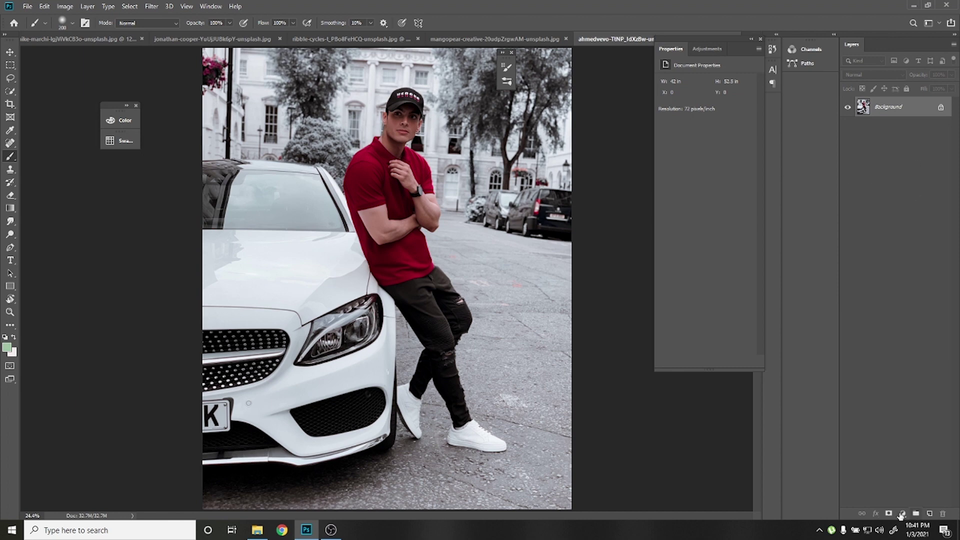
left_click(903, 514)
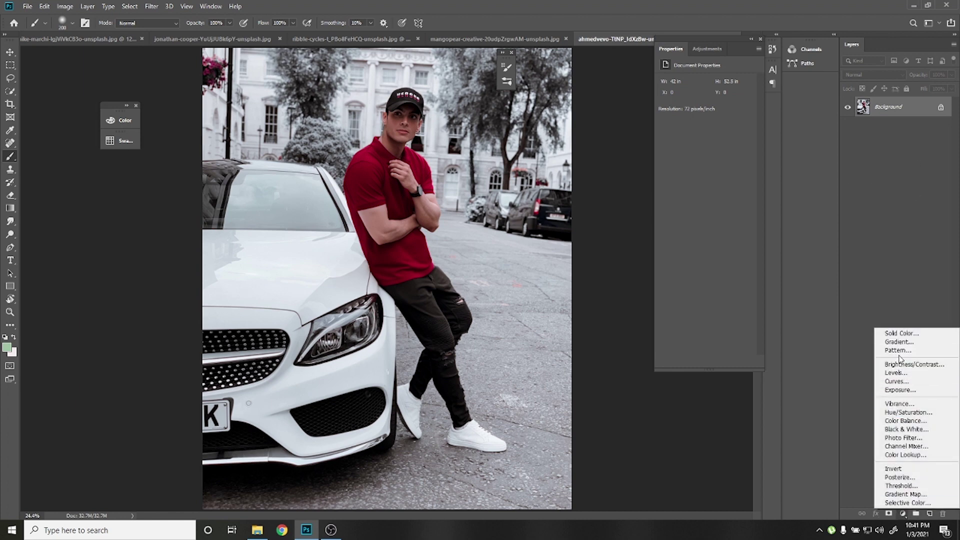
left_click(903, 412)
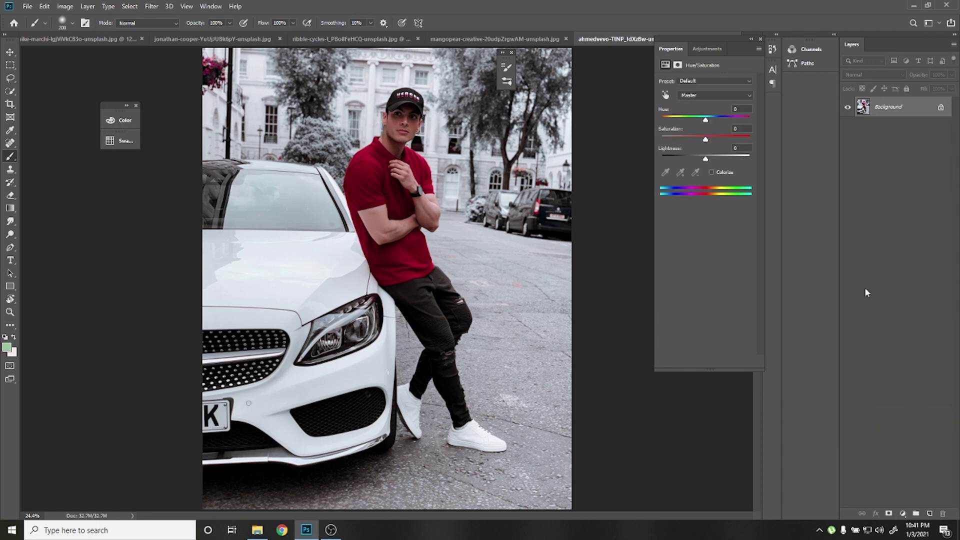
left_click_drag(706, 120, 719, 120)
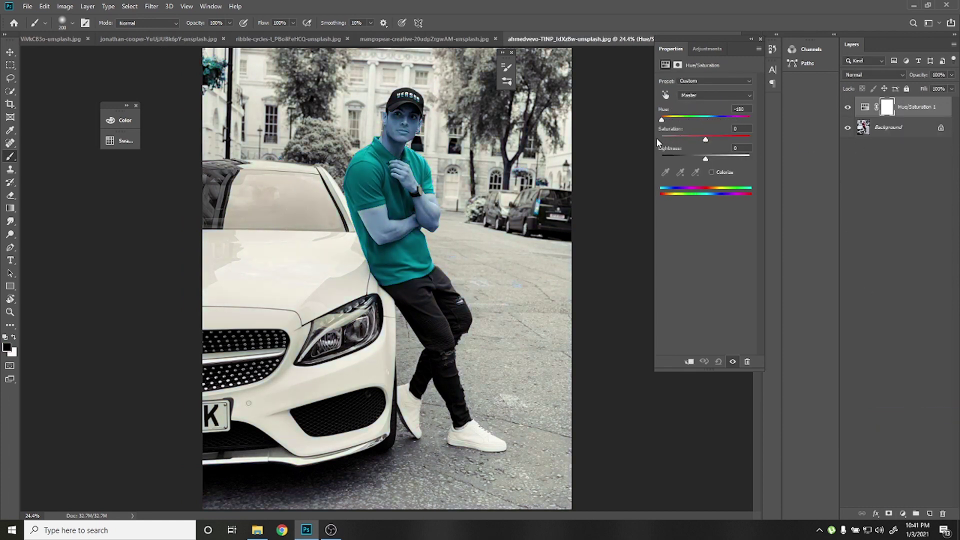
left_click_drag(715, 128, 705, 138)
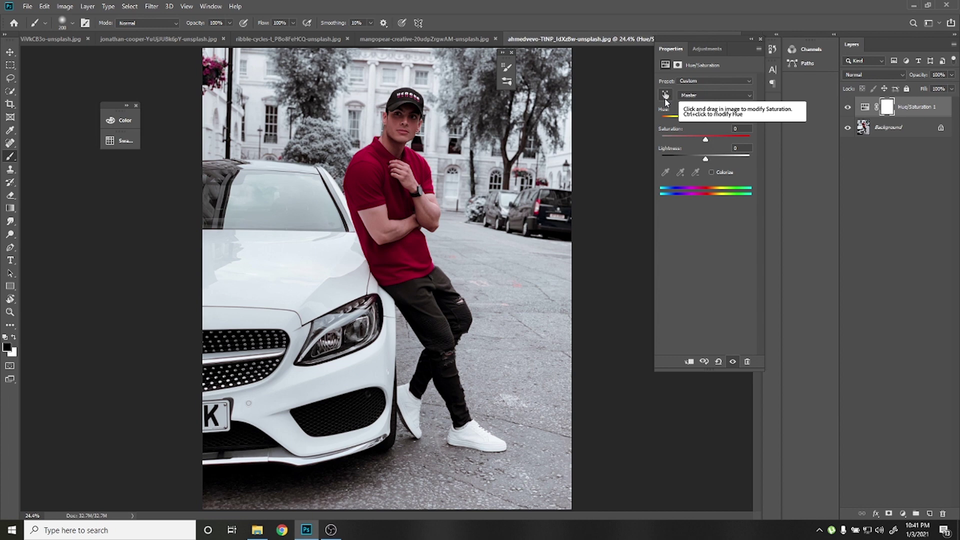
left_click(664, 97)
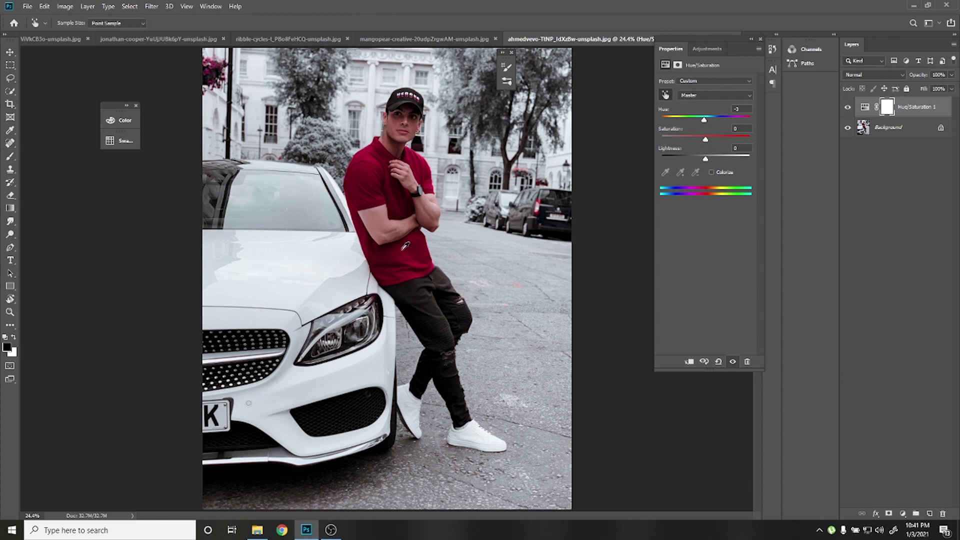
Target the Reds, fit the colour range to the shirt, and lower saturation to -32 at hue -43.
left_click(405, 246)
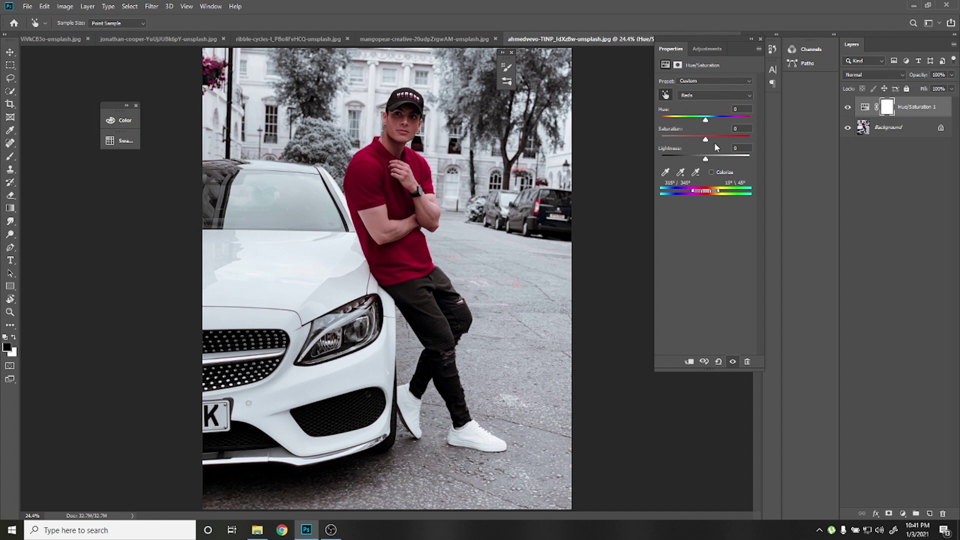
mouse_move(725, 138)
left_mouse_down()
mouse_move(756, 139)
mouse_move(732, 121)
left_mouse_up()
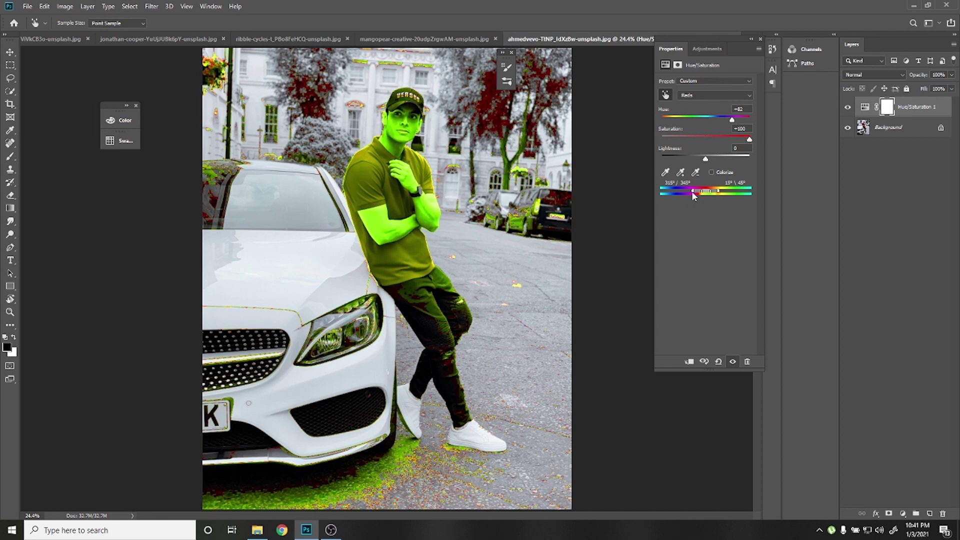
mouse_move(693, 192)
left_mouse_down()
mouse_move(704, 191)
mouse_move(678, 197)
mouse_move(708, 195)
left_mouse_up()
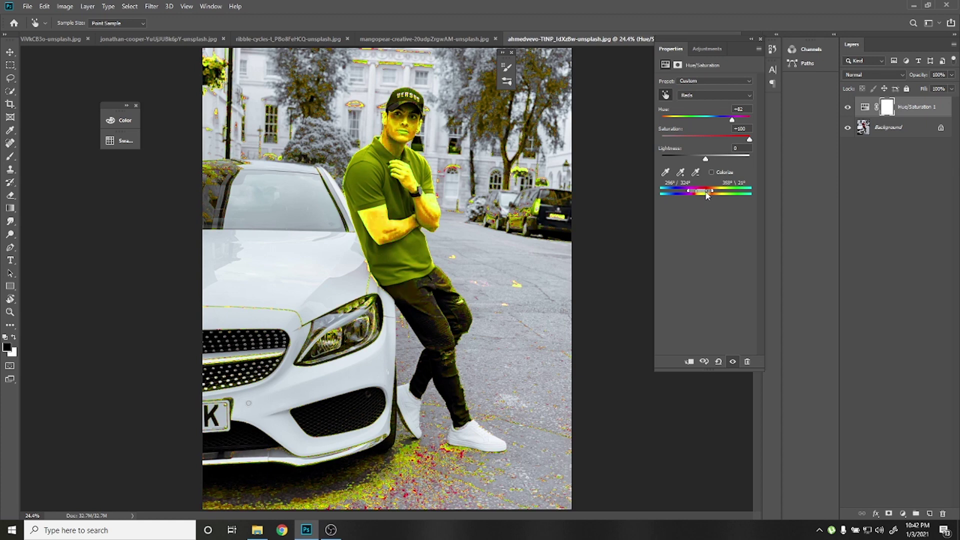
left_click_drag(708, 195, 702, 195)
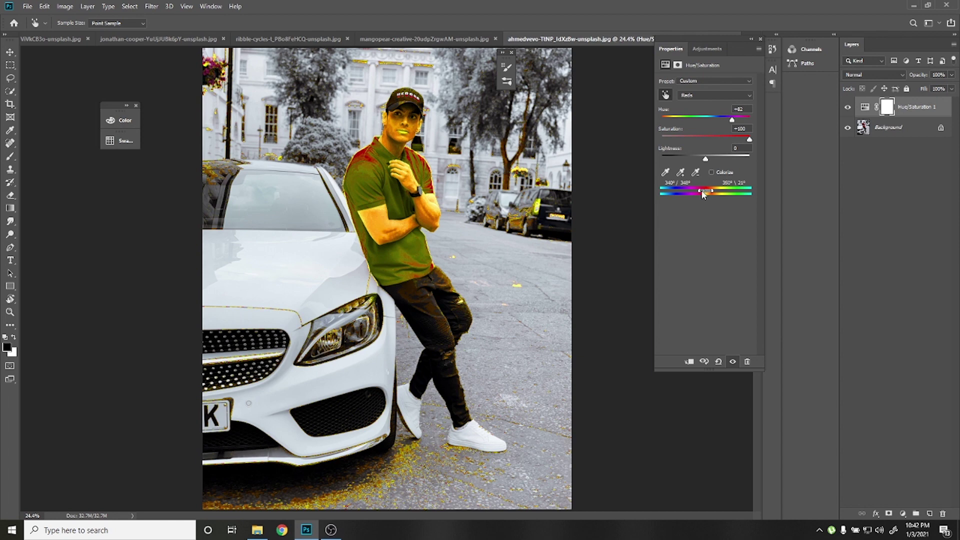
left_click_drag(702, 195, 695, 195)
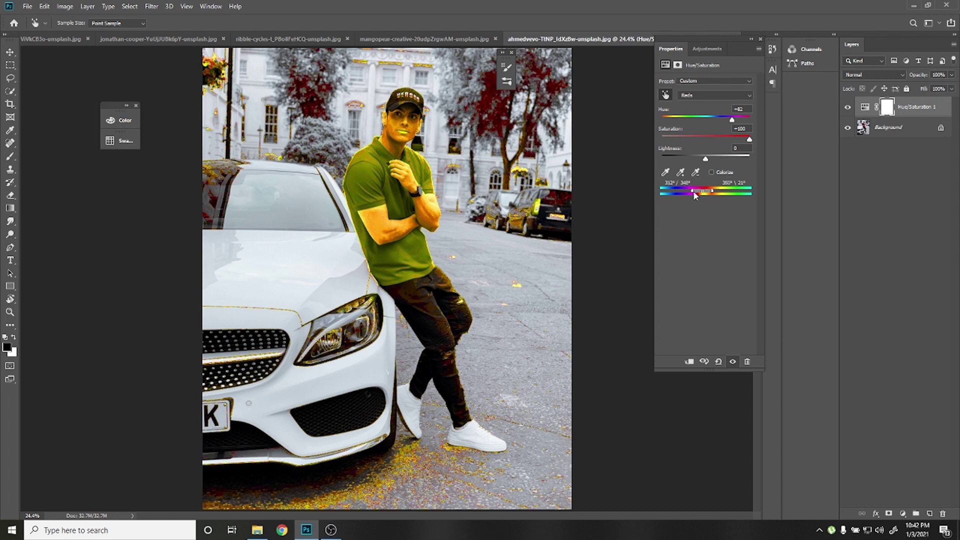
mouse_move(723, 136)
left_mouse_down()
mouse_move(711, 140)
mouse_move(720, 131)
mouse_move(709, 120)
mouse_move(688, 125)
left_mouse_up()
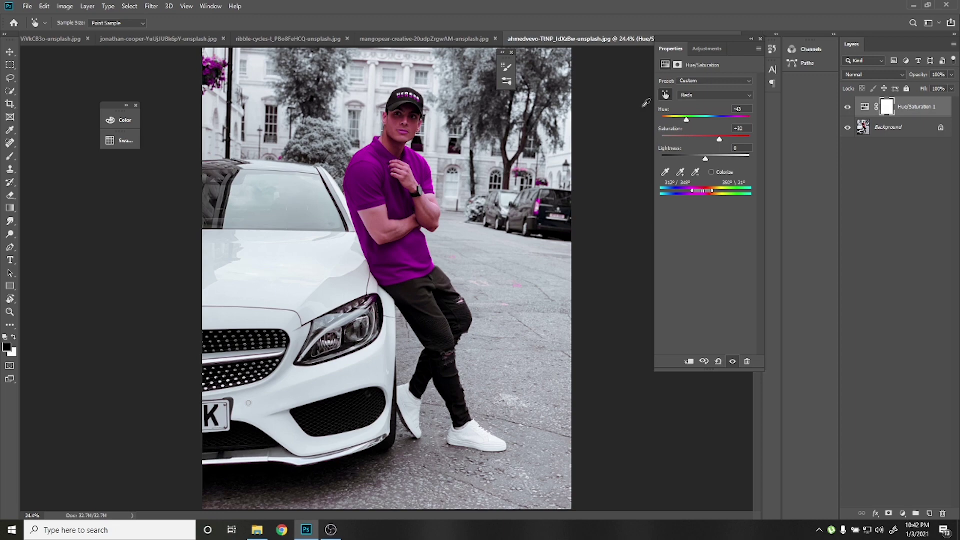
scroll(410, 108, "up", 3)
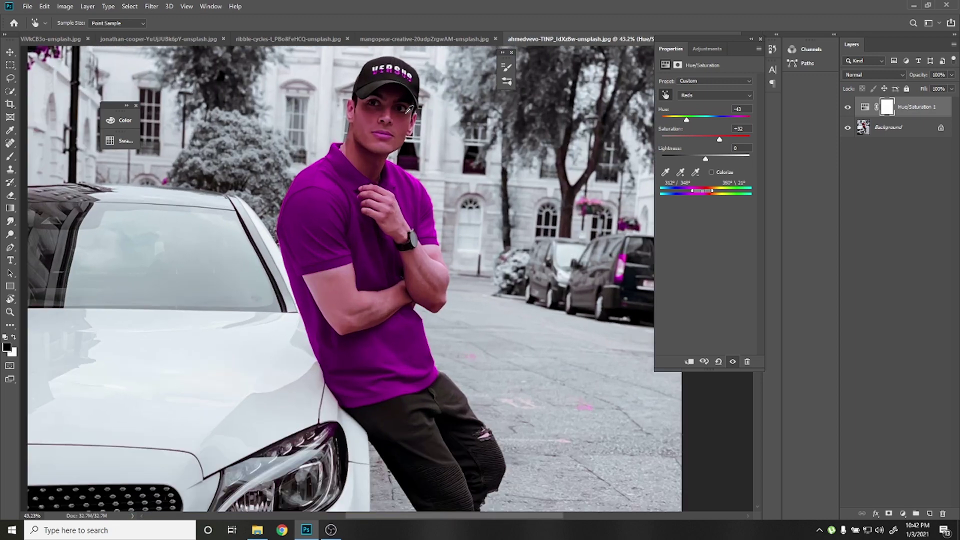
scroll(410, 108, "up", 2)
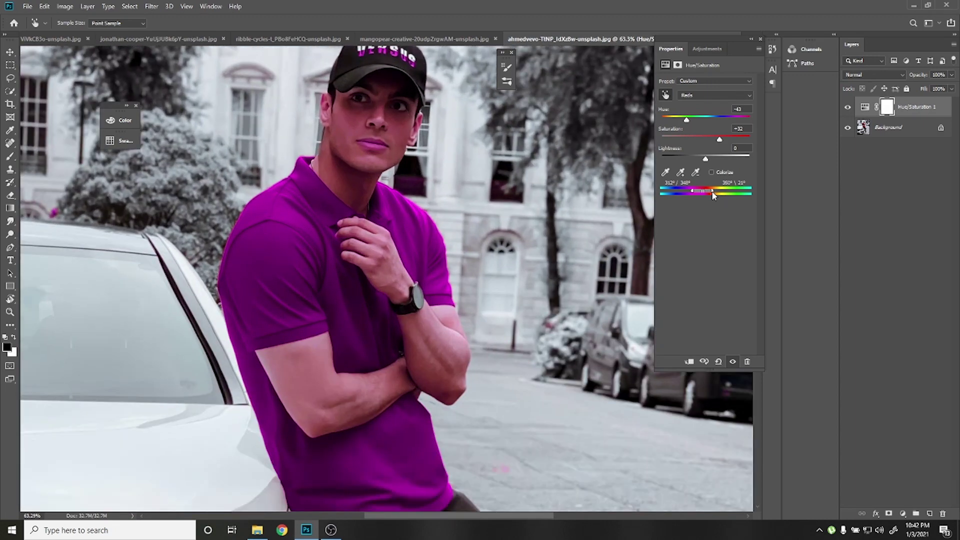
left_click_drag(711, 192, 713, 194)
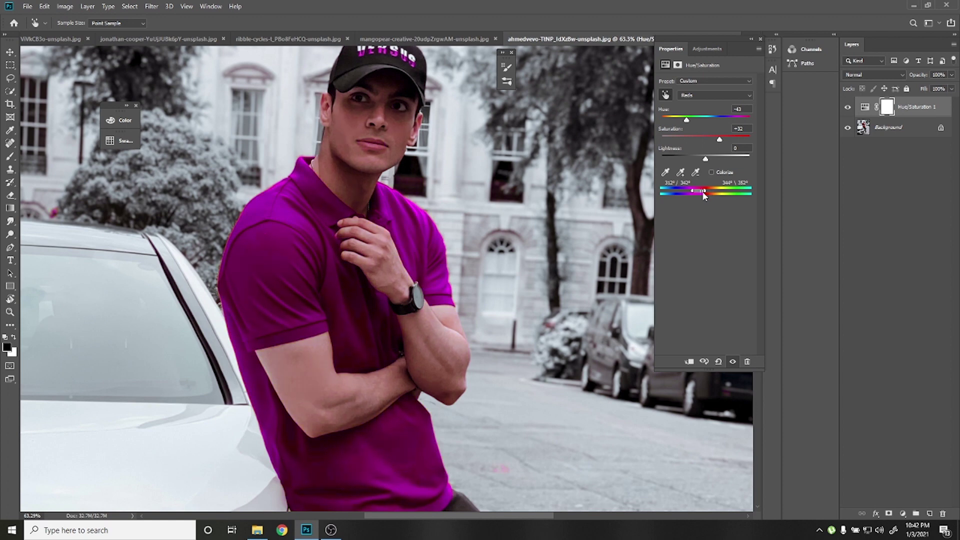
left_click_drag(702, 191, 706, 191)
scroll(415, 306, "down", 2)
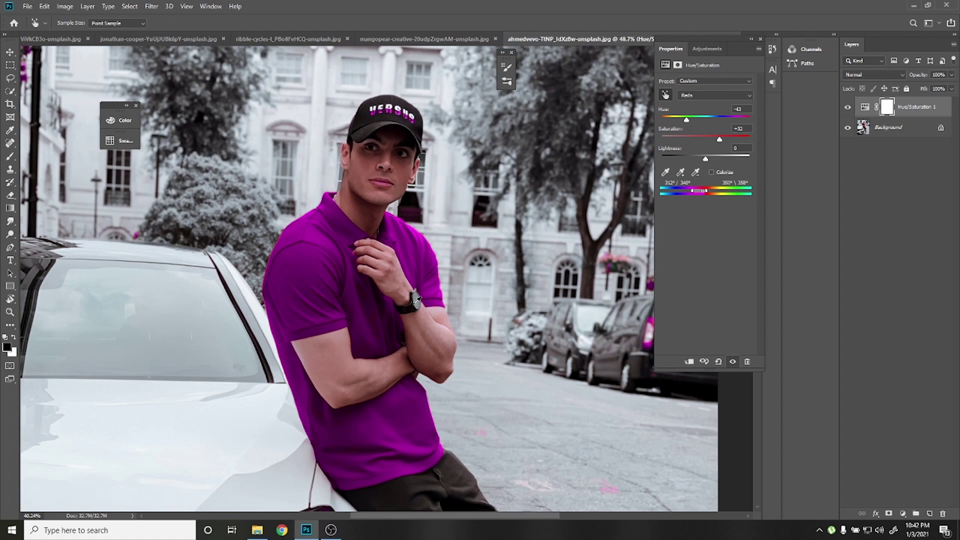
scroll(415, 305, "down", 2)
scroll(415, 303, "down", 1)
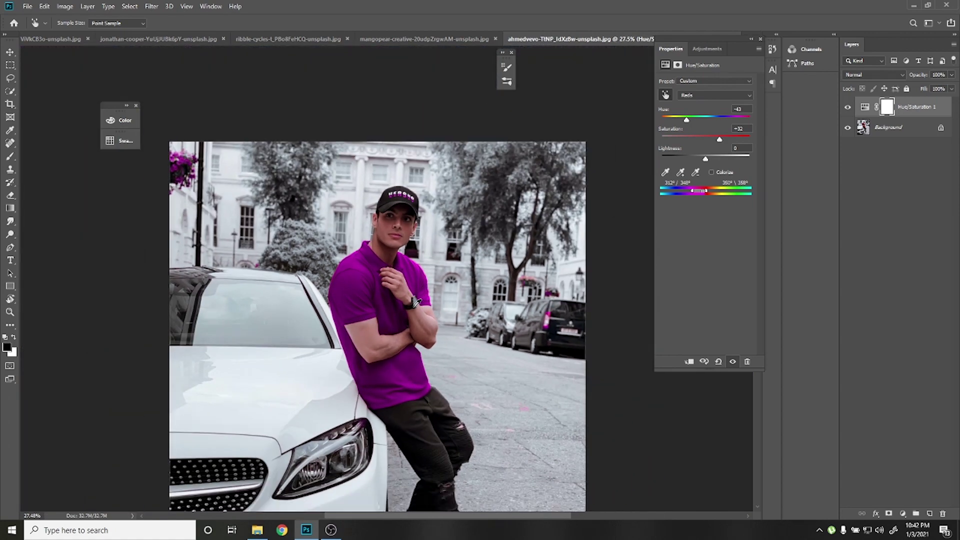
scroll(392, 227, "up", 2)
scroll(392, 228, "up", 3)
scroll(400, 232, "up", 3)
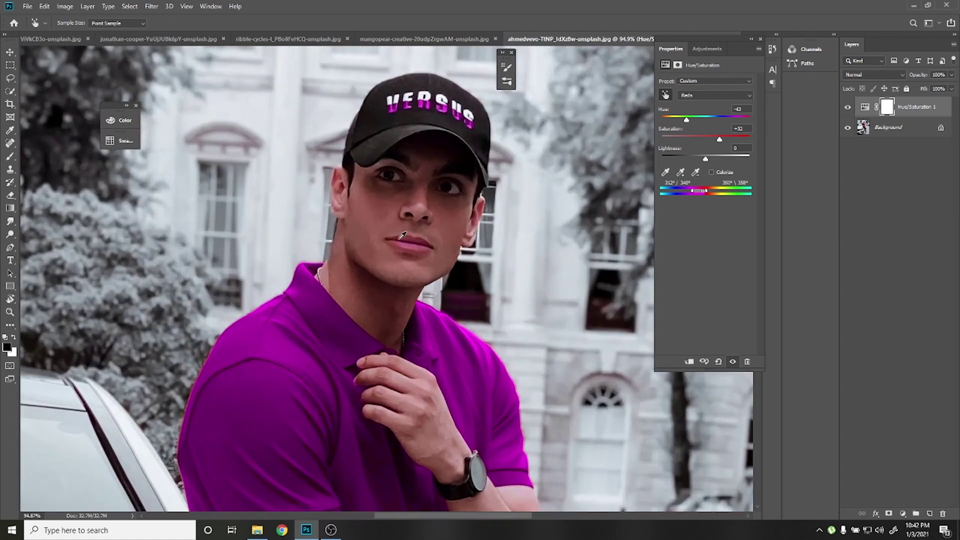
scroll(413, 244, "down", 2)
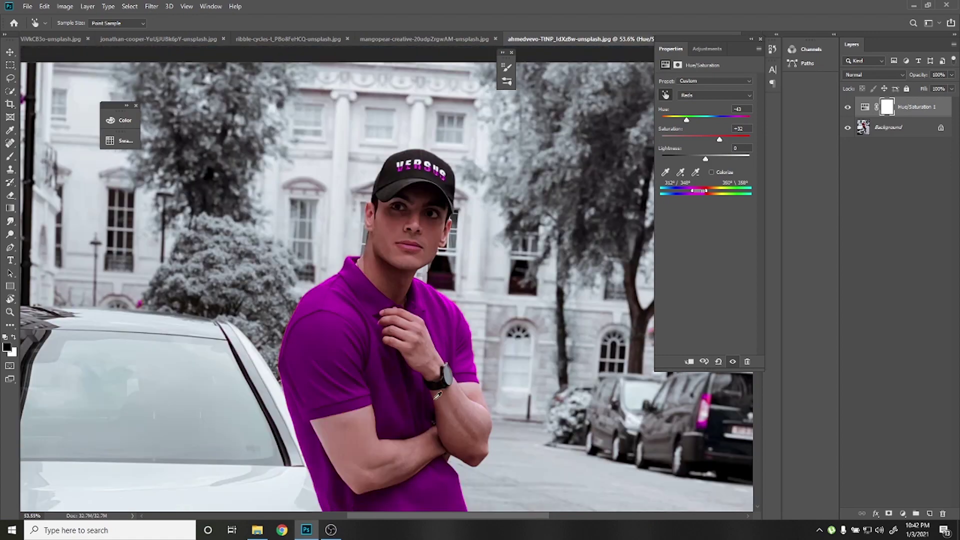
scroll(384, 470, "up", 1)
scroll(405, 455, "up", 2)
scroll(427, 443, "up", 1)
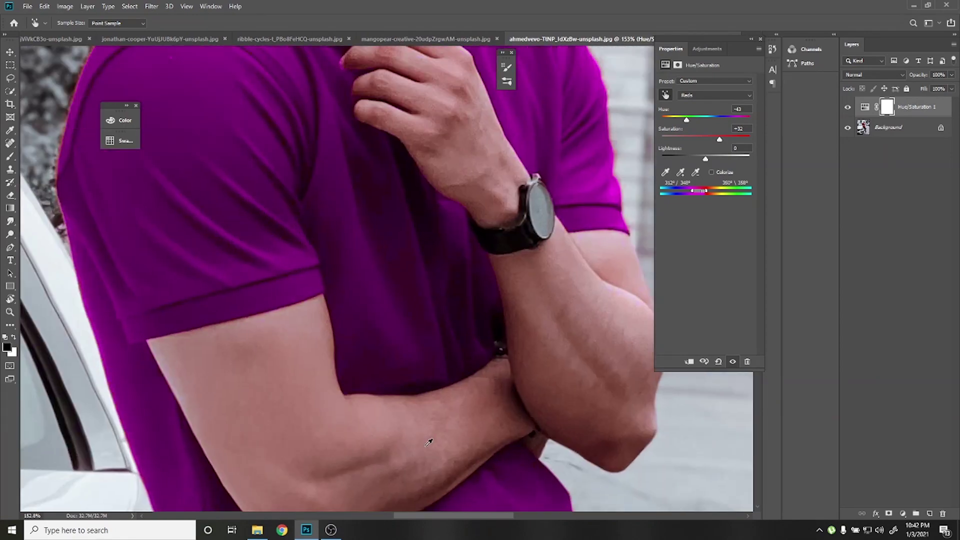
scroll(428, 442, "down", 1)
scroll(429, 442, "down", 1)
scroll(428, 442, "down", 1)
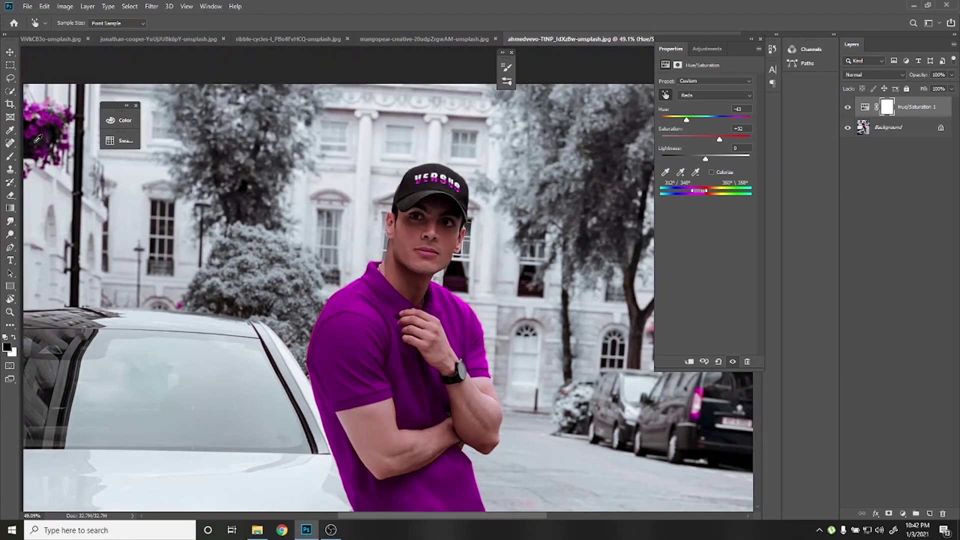
scroll(139, 190, "down", 1)
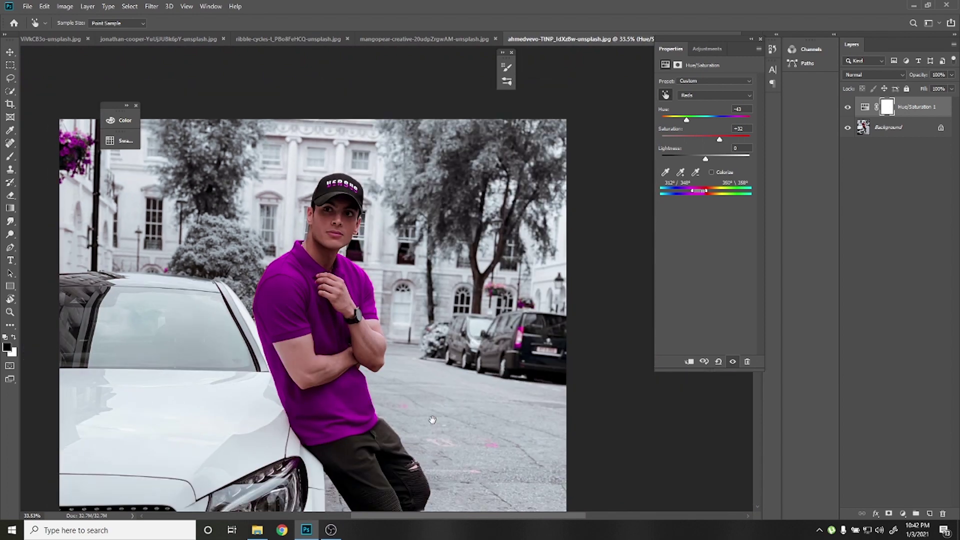
left_click_drag(433, 420, 420, 335)
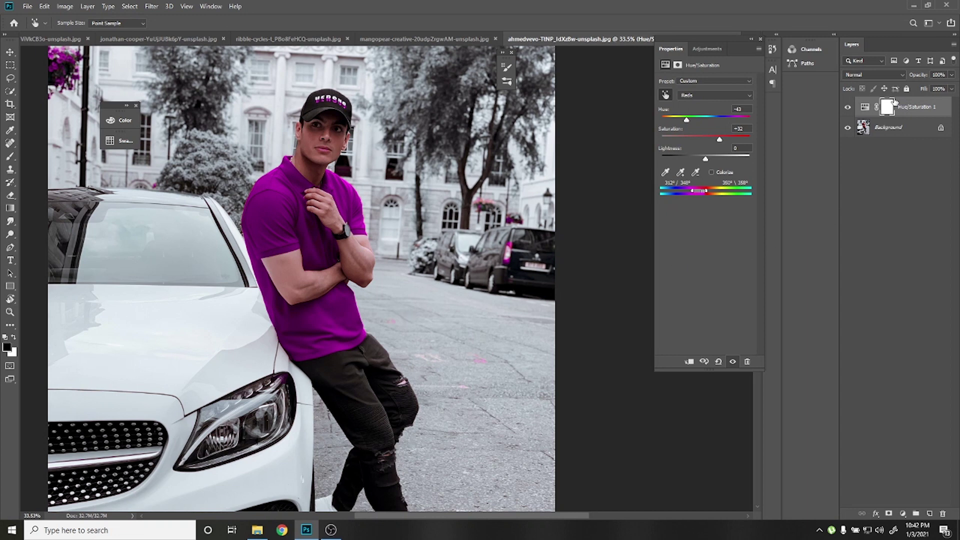
Paint black on the Hue/Saturation mask over the flowers to restore their original red.
key("b")
left_click(888, 106)
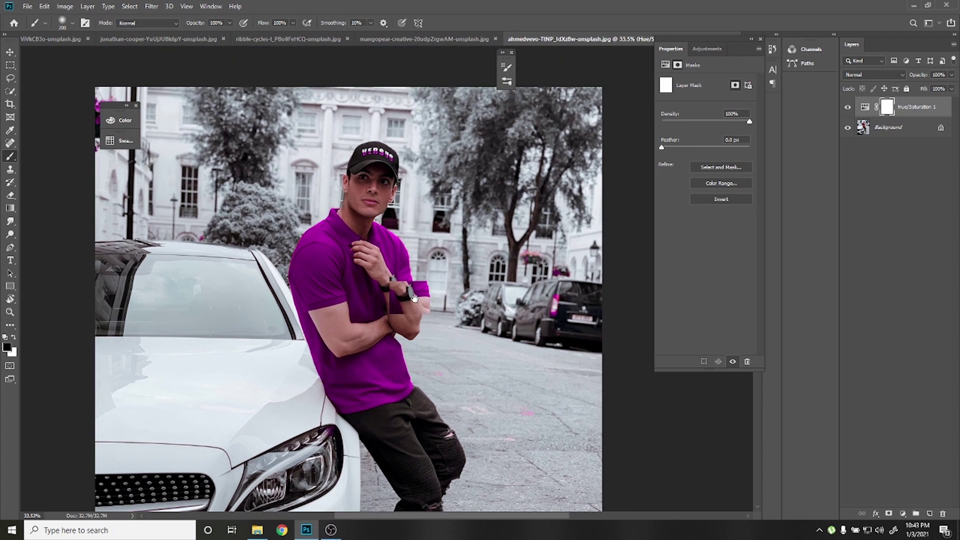
left_click_drag(302, 200, 450, 279)
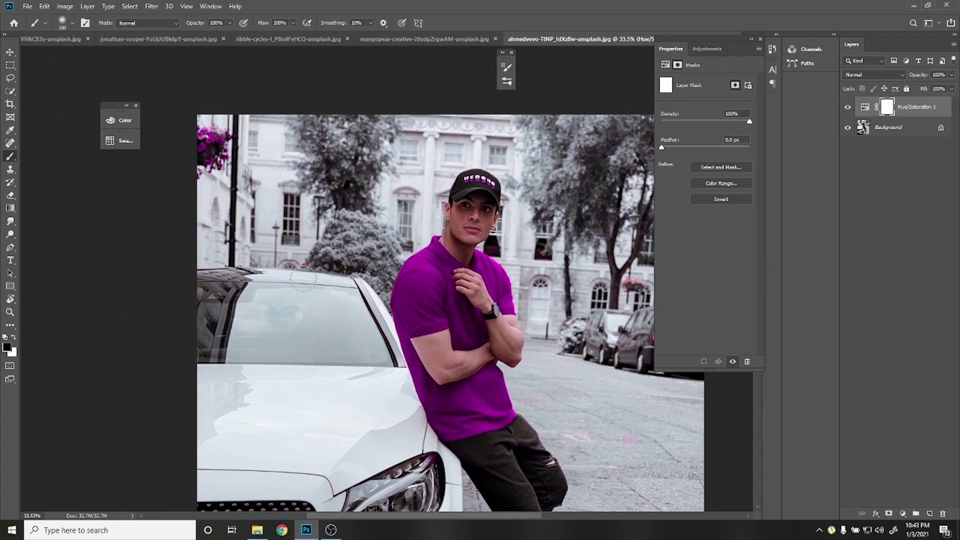
key("x")
key("x")
left_click_drag(298, 263, 205, 119)
mouse_move(645, 299)
left_mouse_down()
mouse_move(525, 236)
mouse_move(427, 216)
left_mouse_up()
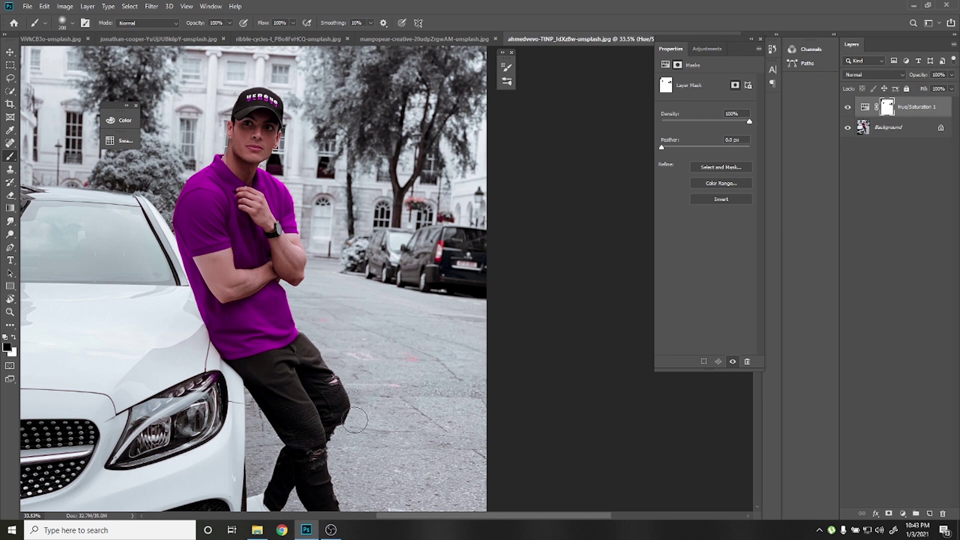
left_click_drag(355, 421, 364, 311)
left_click_drag(332, 356, 350, 455)
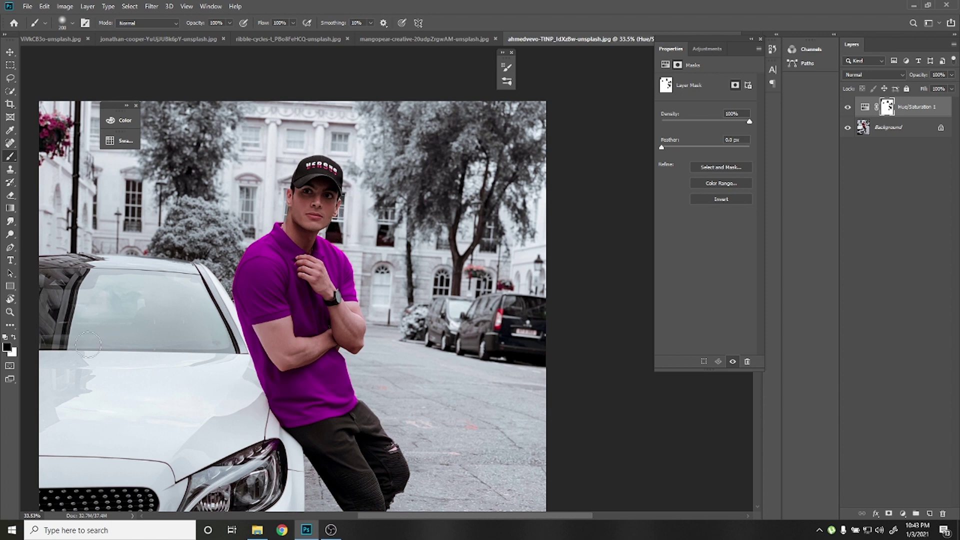
scroll(155, 233, "up", 2)
scroll(155, 234, "up", 3)
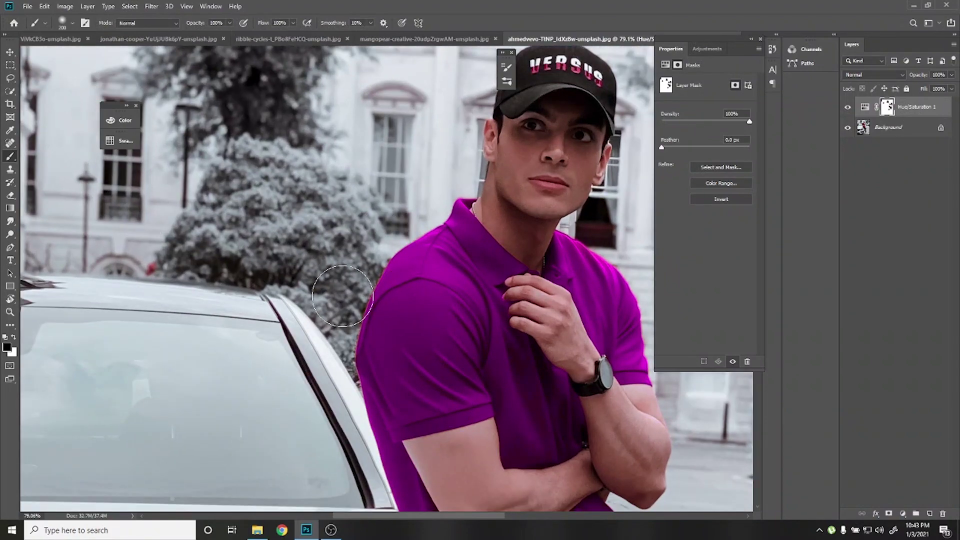
scroll(371, 290, "up", 2)
scroll(390, 290, "up", 1)
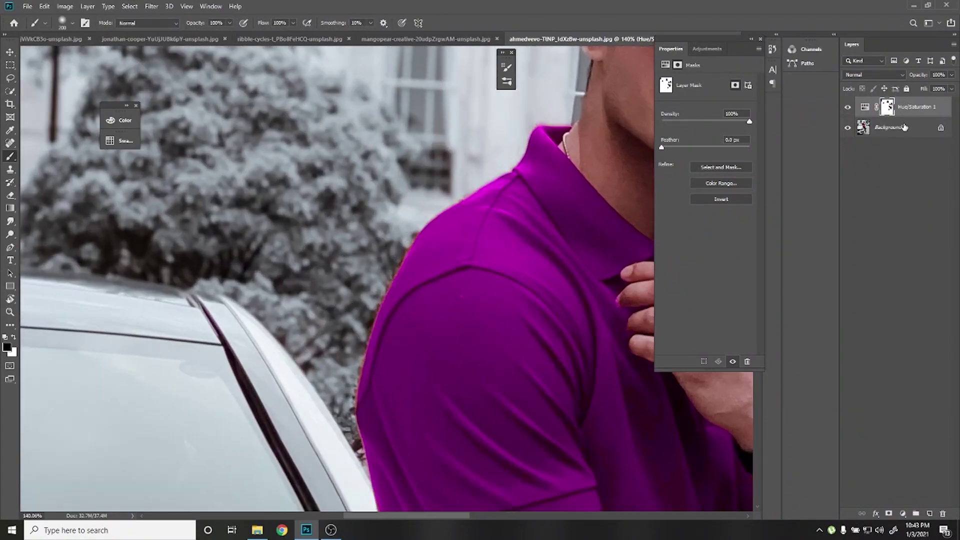
Restrict the adjustment to Reds and widen the colour range on both sides.
left_click(868, 111)
left_click(666, 95)
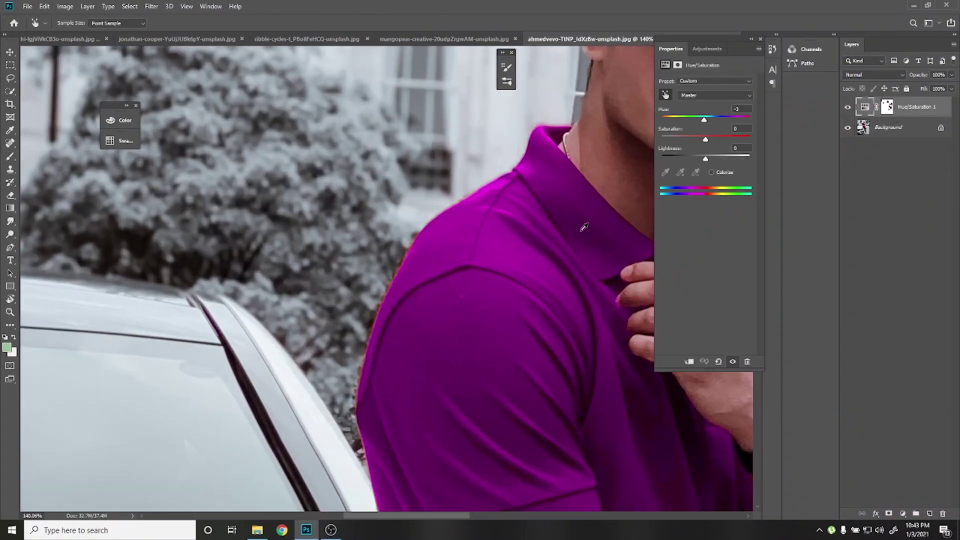
left_click(584, 228)
left_click_drag(697, 190, 695, 190)
left_click_drag(704, 191, 709, 193)
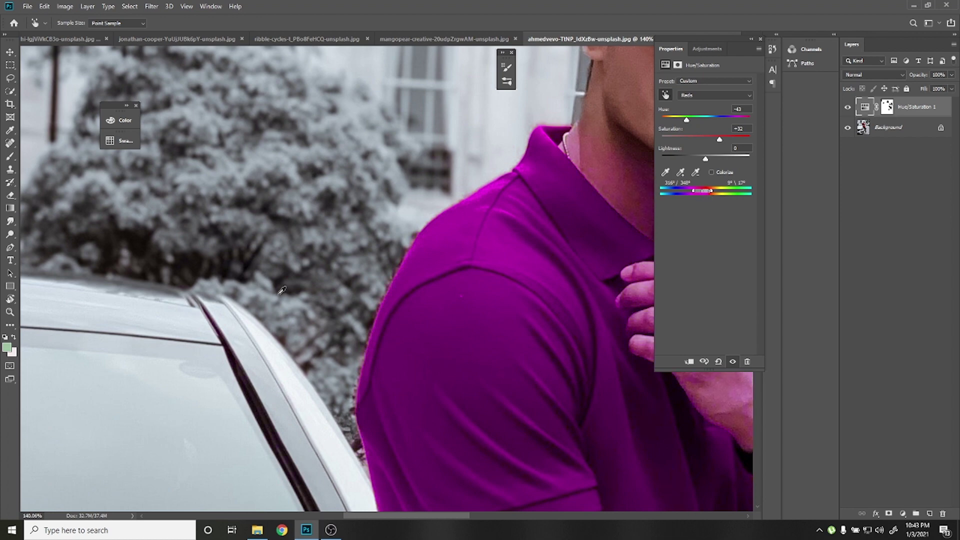
Narrow the range to spare forearm skin, then set hue -96 and darken the shirt to near-black.
scroll(278, 291, "down", 3)
scroll(266, 280, "down", 1)
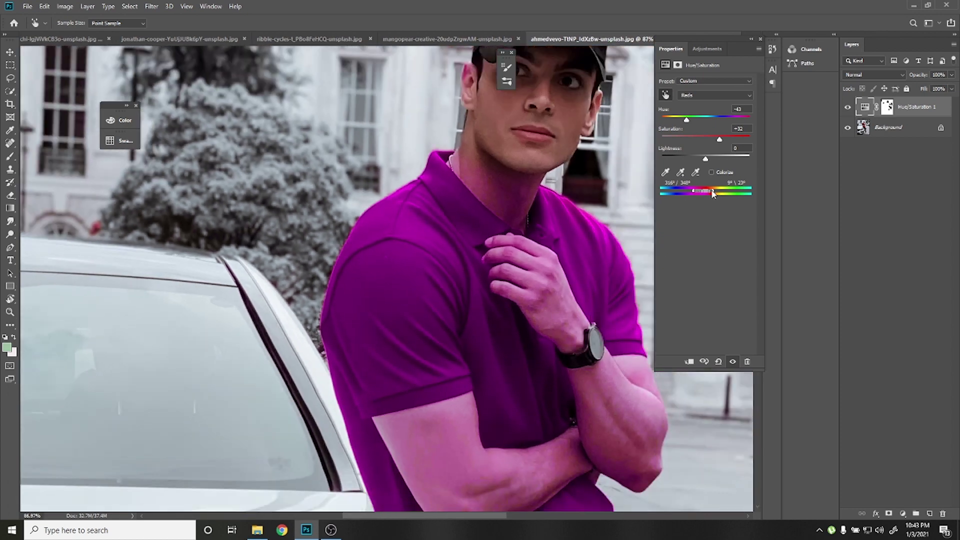
left_click_drag(711, 194, 709, 195)
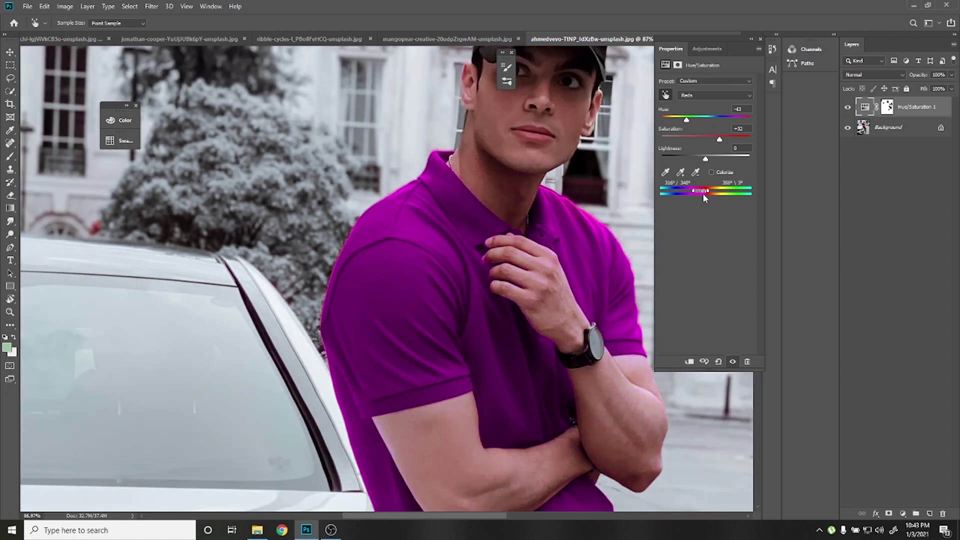
scroll(425, 269, "down", 3)
scroll(425, 268, "down", 2)
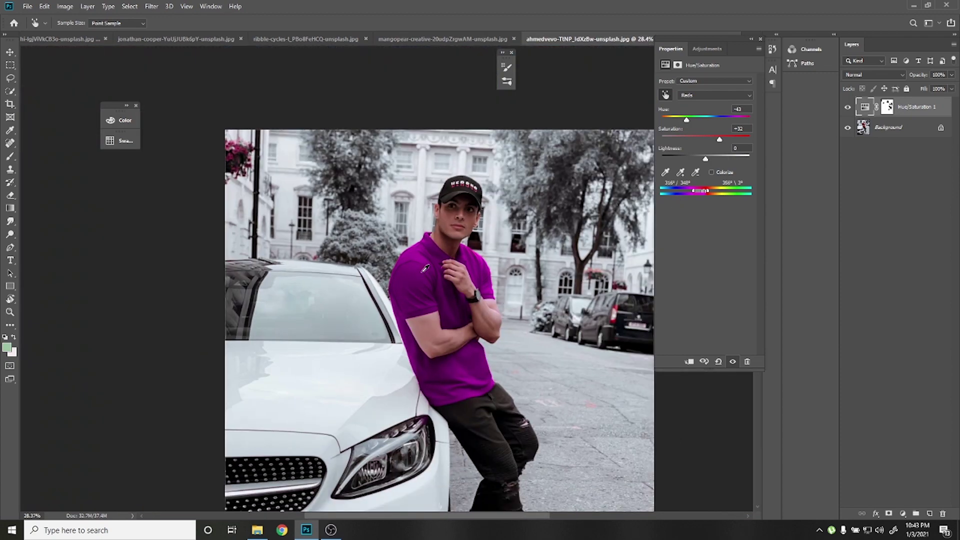
mouse_move(686, 119)
left_mouse_down()
mouse_move(731, 123)
mouse_move(677, 125)
left_mouse_up()
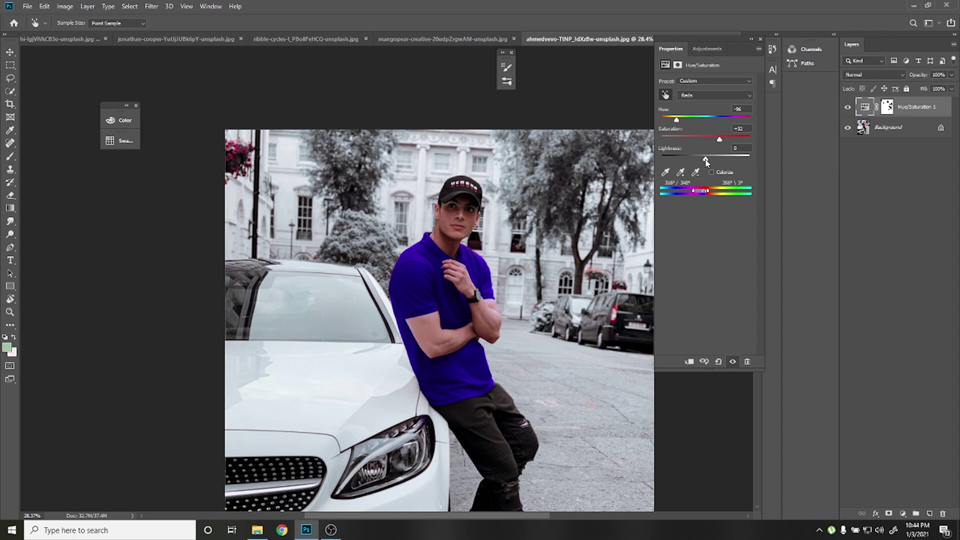
mouse_move(706, 159)
left_mouse_down()
mouse_move(674, 160)
mouse_move(654, 141)
left_mouse_up()
Drop the reds' lightness to -100, then ease it back to -50 for dark charcoal.
left_click_drag(676, 158, 631, 156)
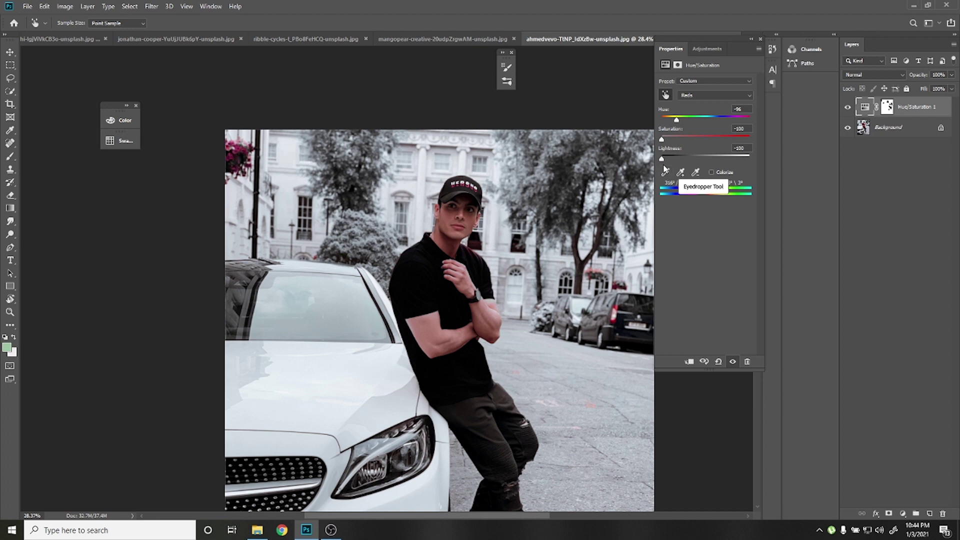
left_click_drag(663, 159, 682, 160)
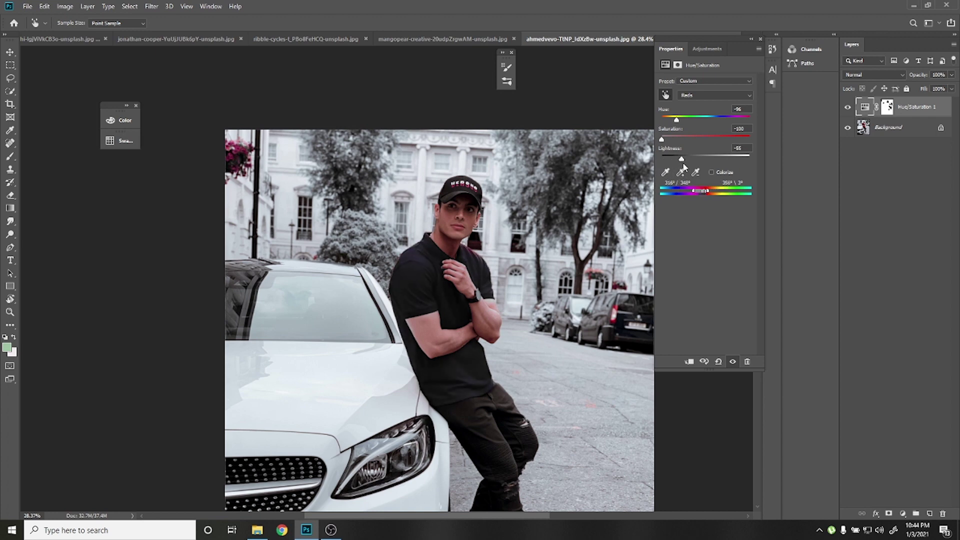
scroll(476, 325, "up", 2)
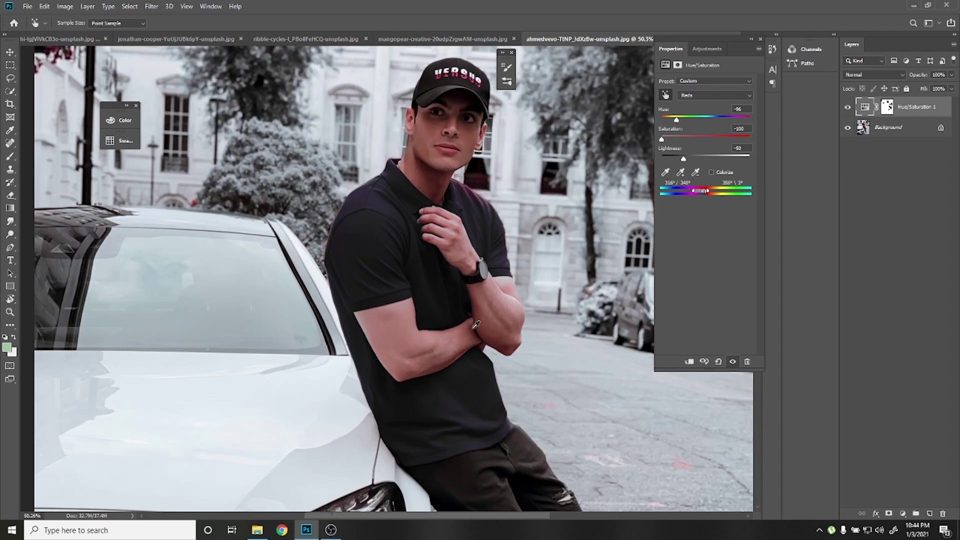
scroll(484, 306, "up", 1)
scroll(498, 167, "up", 2)
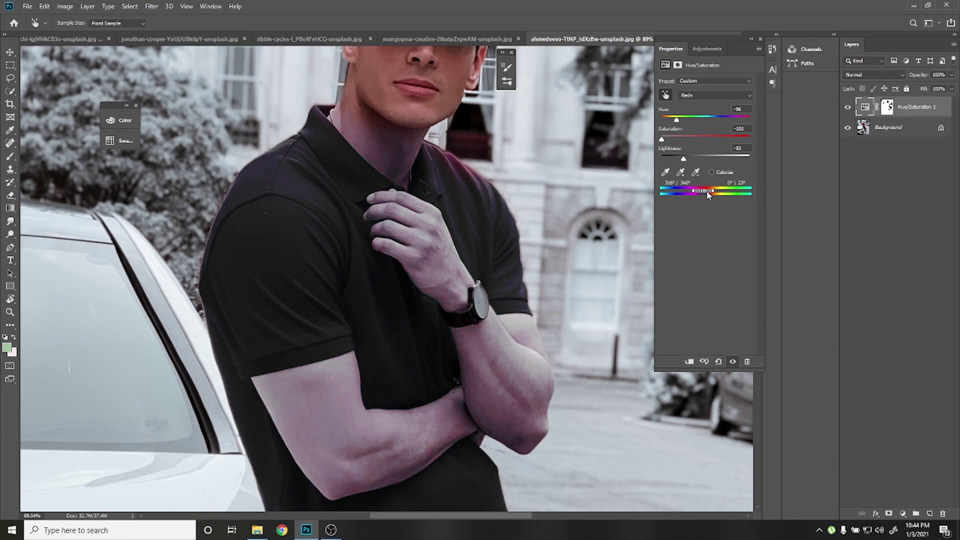
Retune the Reds range edges so the arms lose their pink tint.
left_click_drag(707, 192, 715, 193)
left_click_drag(703, 194, 699, 194)
left_click_drag(685, 190, 707, 195)
scroll(448, 269, "down", 2)
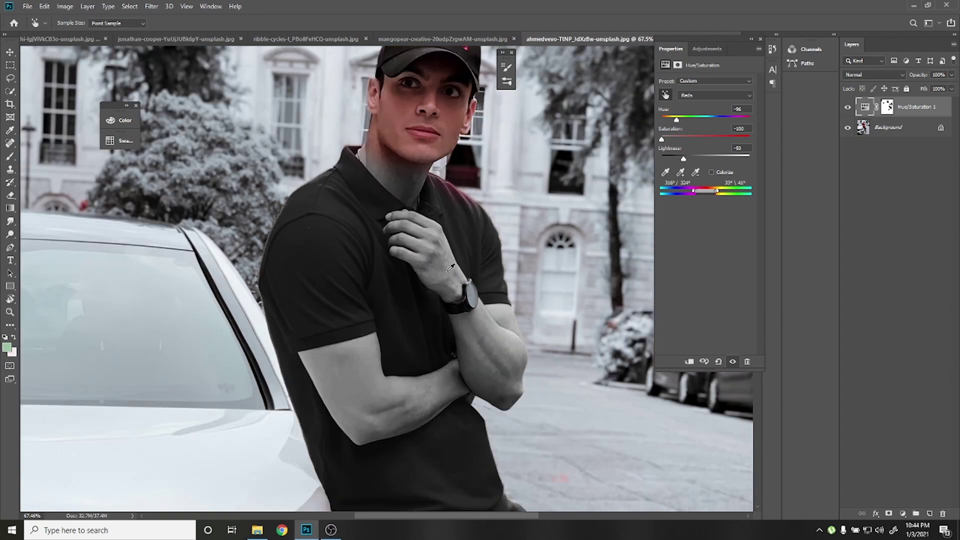
scroll(468, 246, "down", 1)
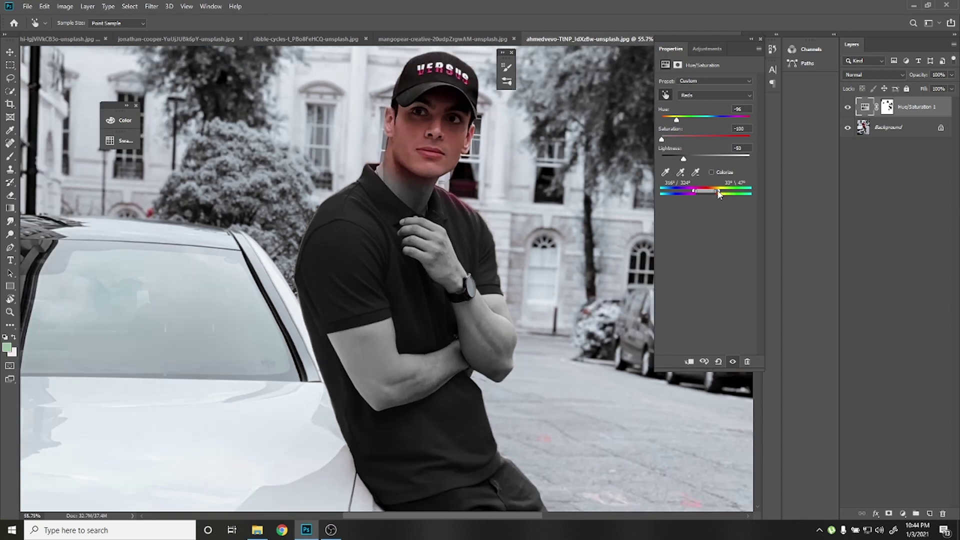
left_click_drag(719, 194, 713, 194)
scroll(435, 177, "up", 2)
scroll(434, 177, "up", 2)
scroll(506, 205, "up", 2)
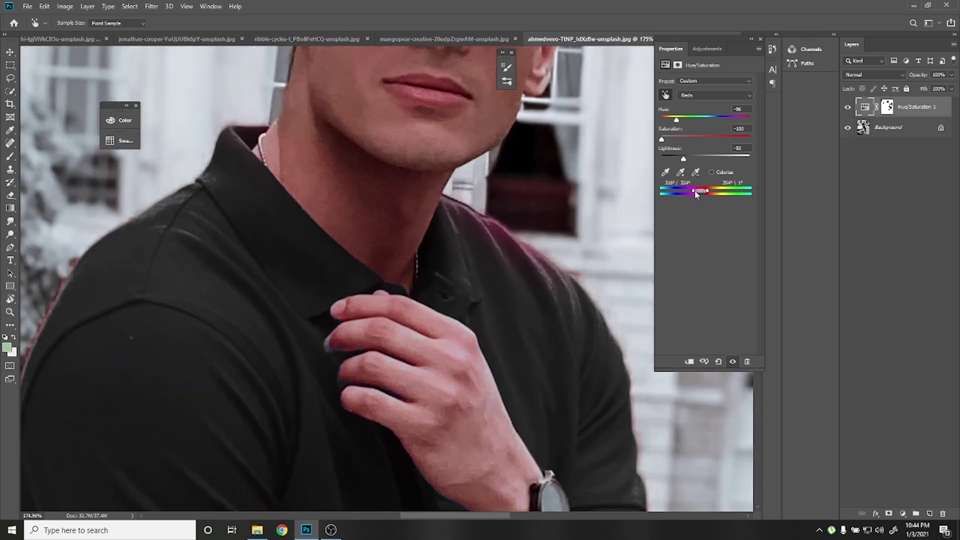
Compare against the original red shirt, then recentre the range on the shirt's red.
left_click(847, 108)
left_click(847, 107)
scroll(392, 271, "down", 2)
scroll(392, 270, "down", 2)
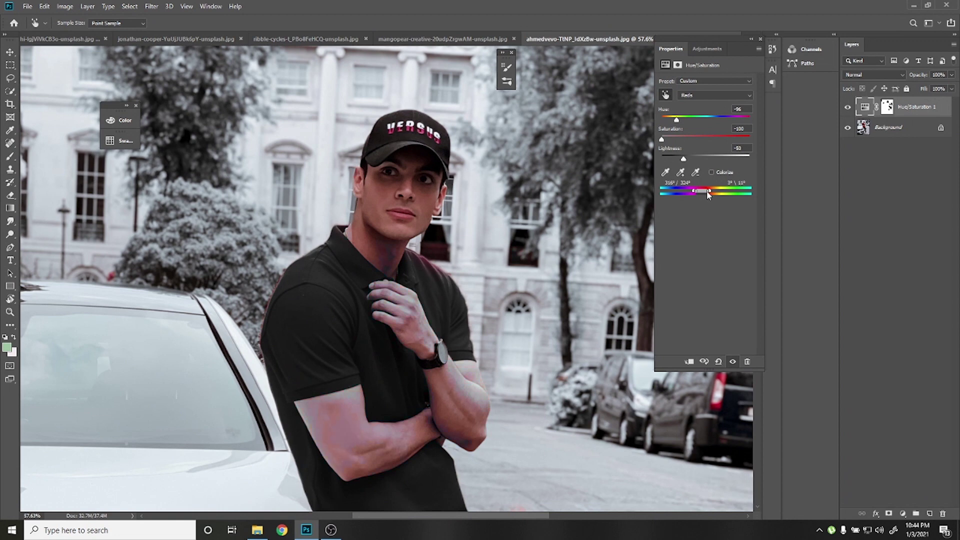
left_click_drag(707, 190, 705, 191)
left_click_drag(699, 190, 705, 191)
scroll(438, 283, "down", 2)
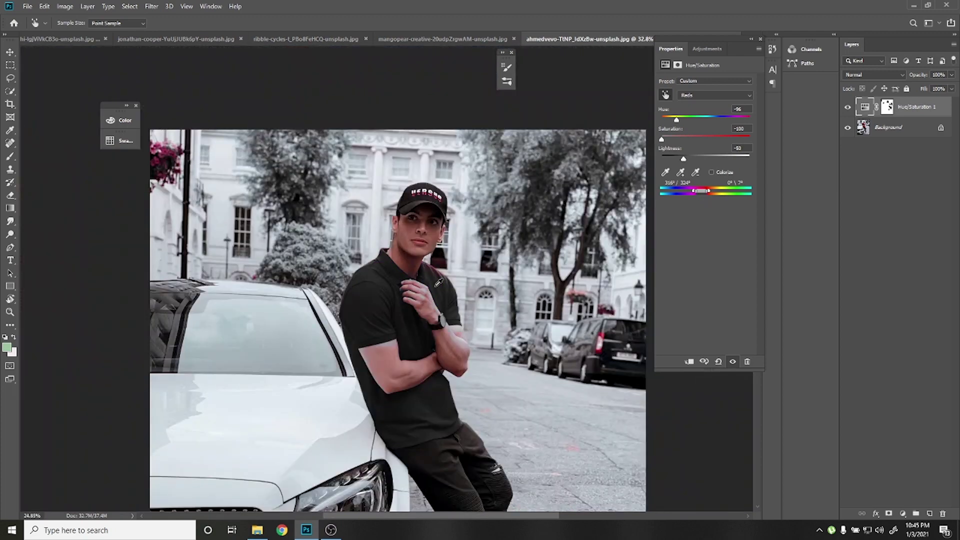
scroll(438, 283, "down", 1)
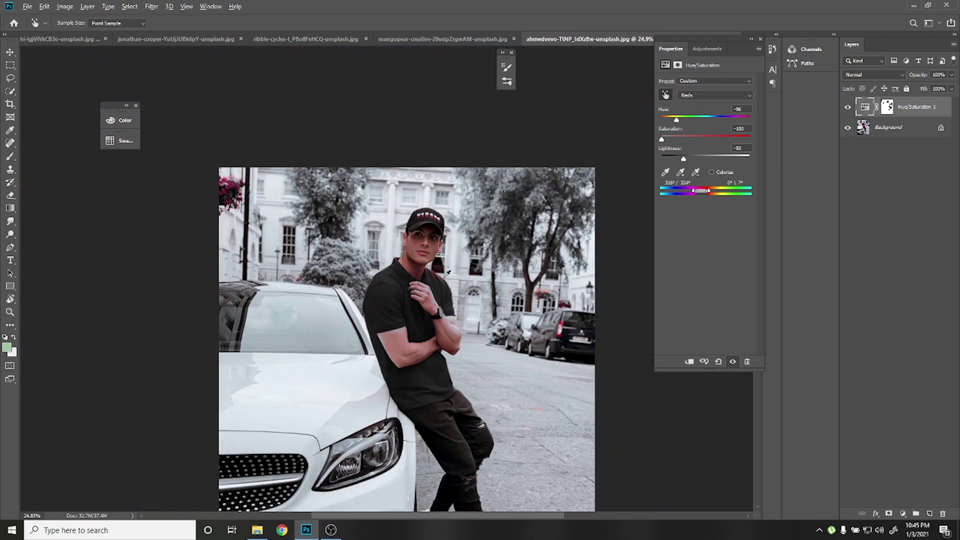
scroll(448, 272, "up", 3)
scroll(422, 271, "up", 2)
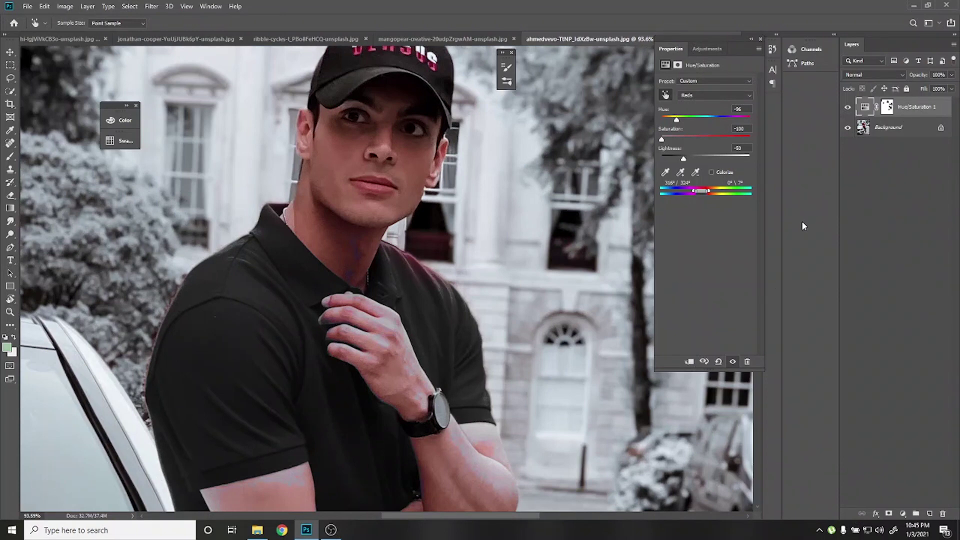
With a 100 px black brush on the mask, remove the purplish tint from the neck, chin and cheek.
left_click(886, 107)
key("b")
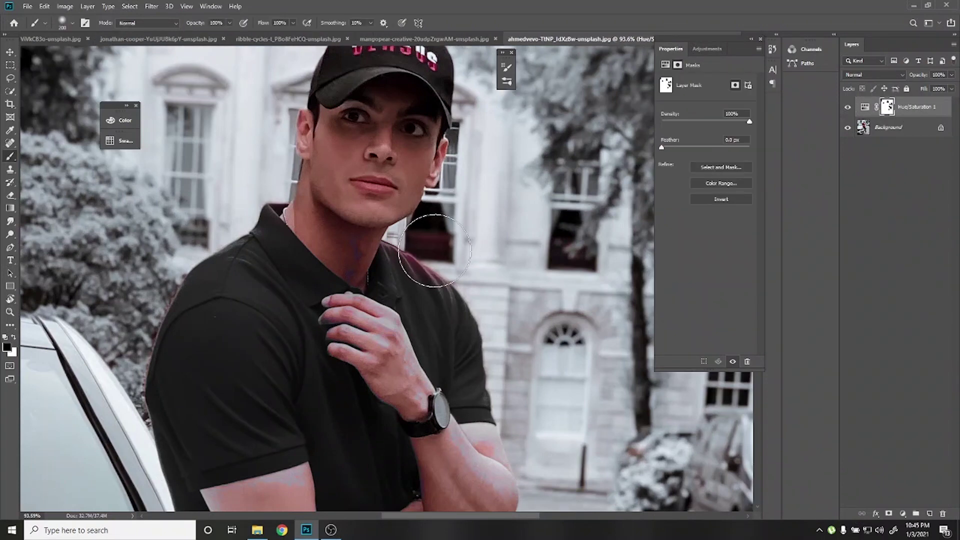
key("bracketleft")
key("bracketleft")
key("bracketleft")
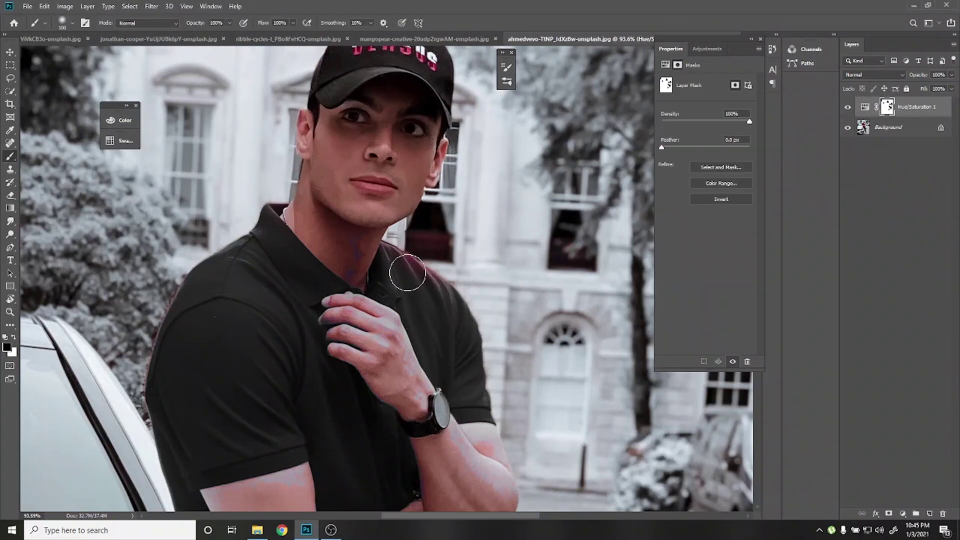
key("x")
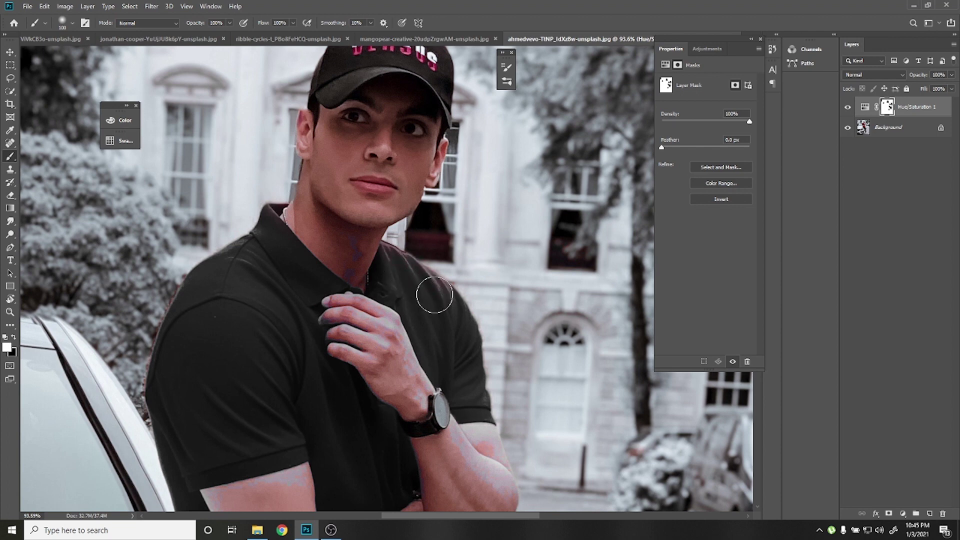
key("x")
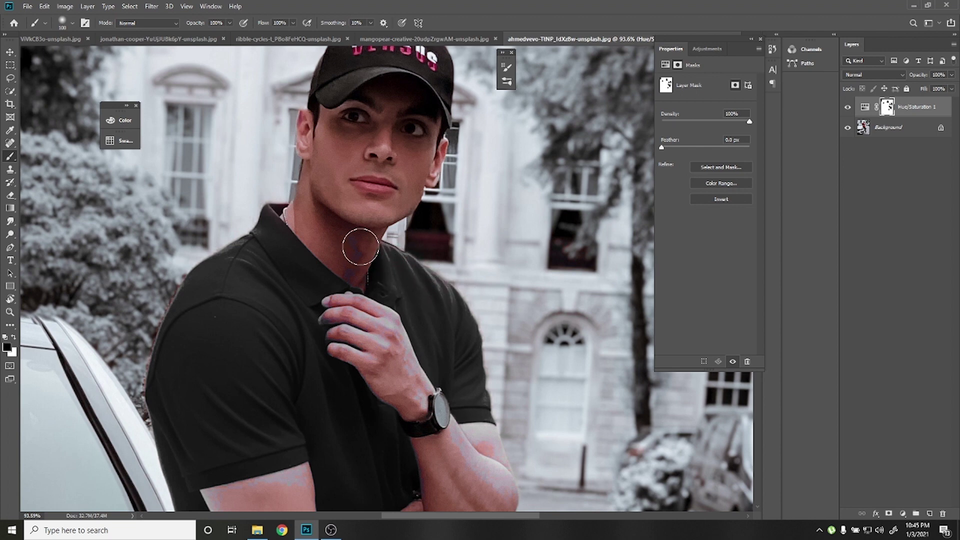
mouse_move(353, 248)
left_mouse_down()
mouse_move(353, 257)
mouse_move(355, 217)
left_mouse_up()
mouse_move(355, 218)
left_mouse_down()
mouse_move(364, 207)
mouse_move(353, 183)
mouse_move(315, 197)
mouse_move(318, 168)
left_mouse_up()
scroll(400, 252, "up", 3)
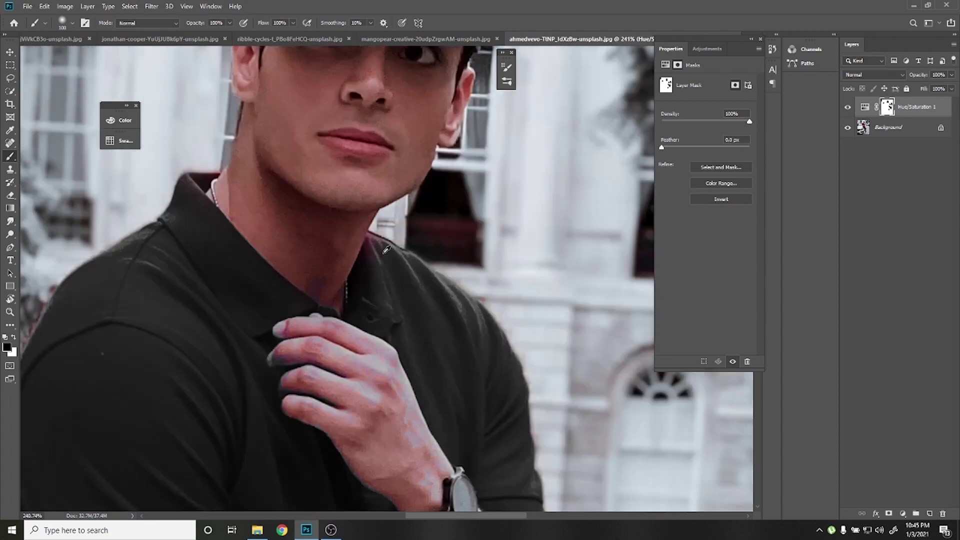
scroll(388, 250, "up", 3)
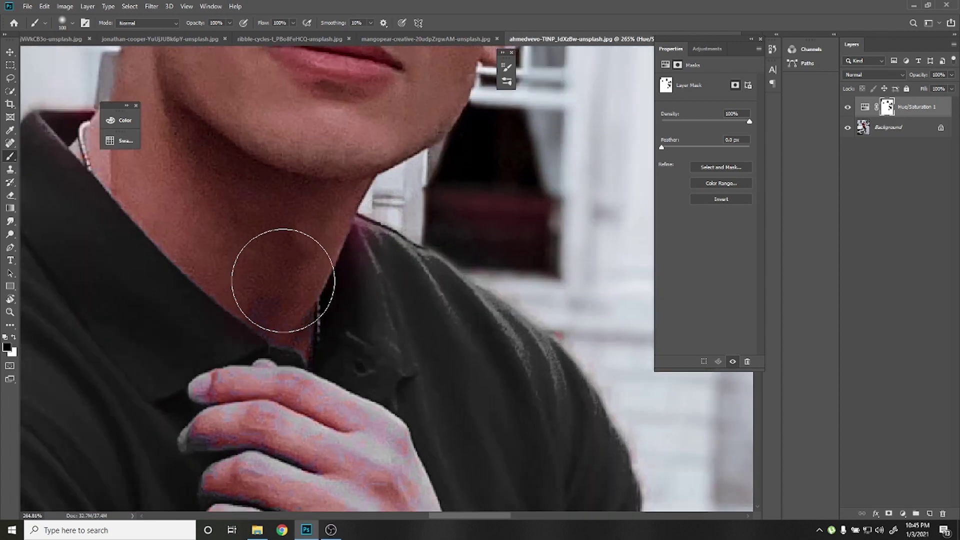
Switch to a 40 px brush and paint the mask along the collar edge and neck.
key("bracketleft")
key("bracketleft")
key("bracketleft")
key("bracketleft")
key("bracketleft")
key("bracketleft")
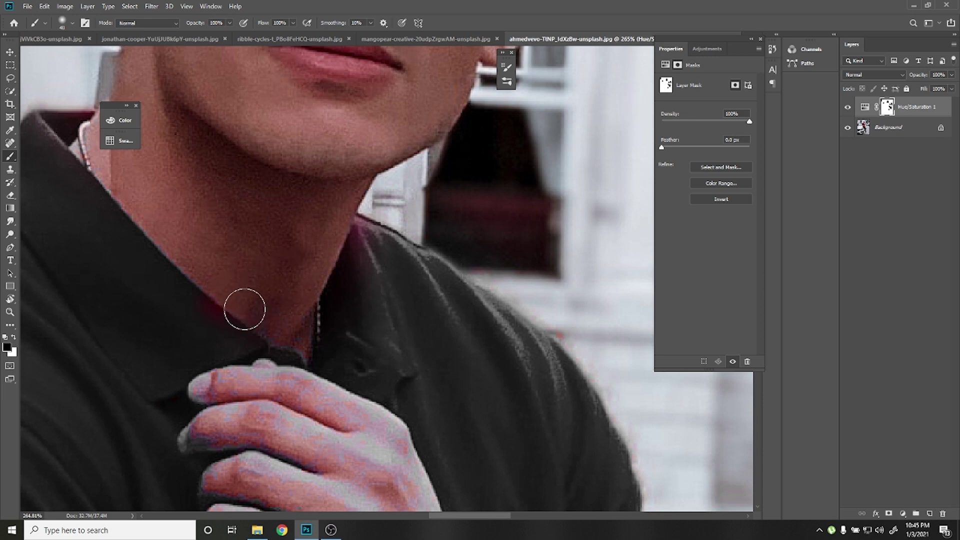
left_click_drag(245, 306, 233, 305)
key("x")
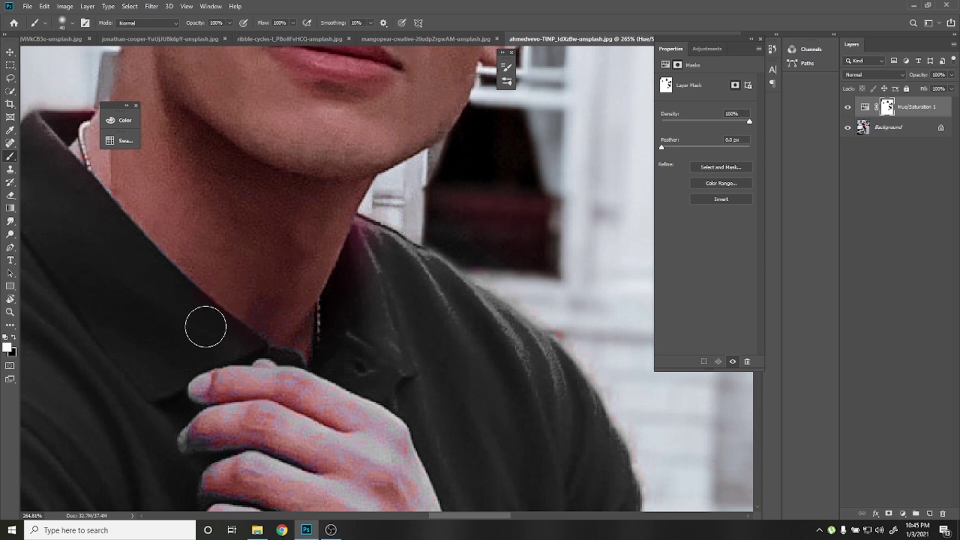
key("x")
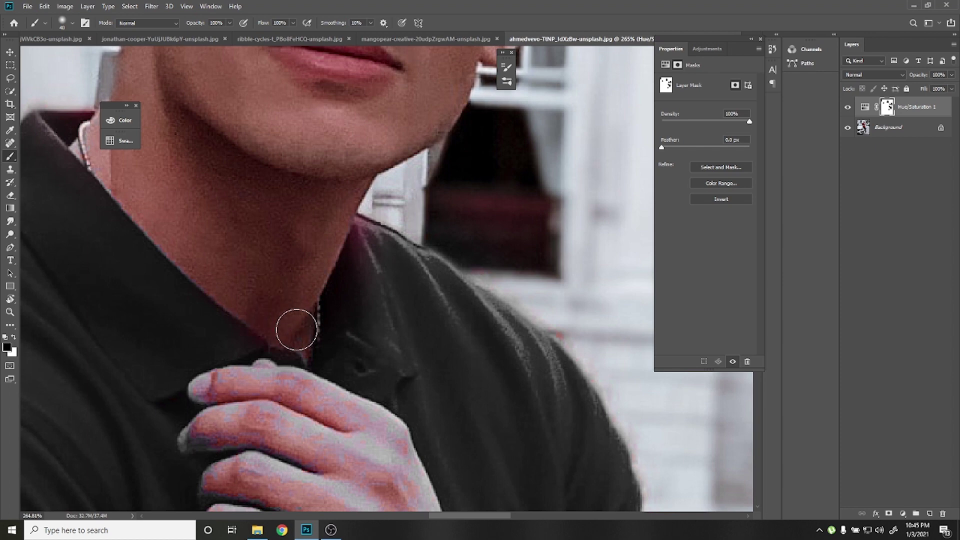
mouse_move(368, 235)
left_mouse_down()
mouse_move(366, 283)
mouse_move(368, 235)
mouse_move(377, 244)
left_mouse_up()
key("x")
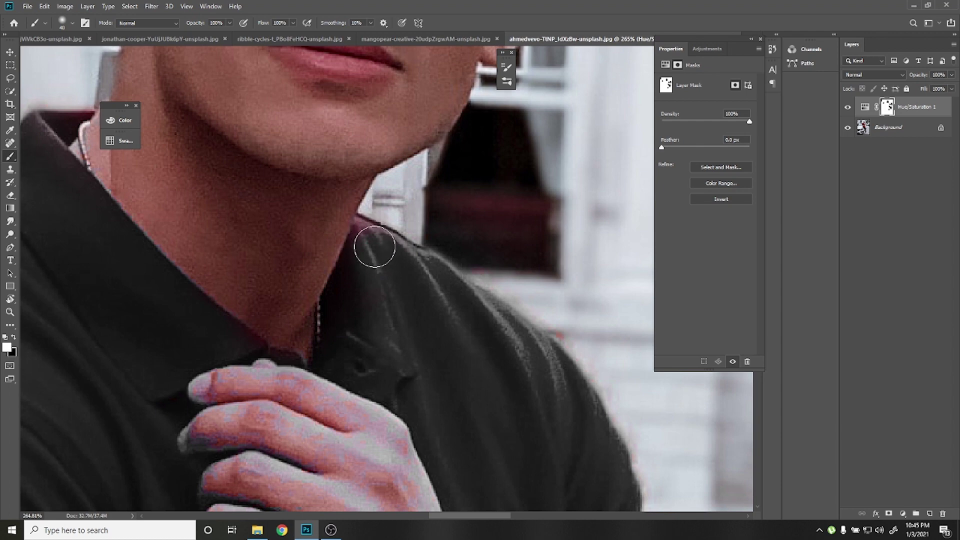
With a 20 px brush, clear the purple tint from the fingers and the hand and wrist edges.
key("bracketleft")
key("bracketleft")
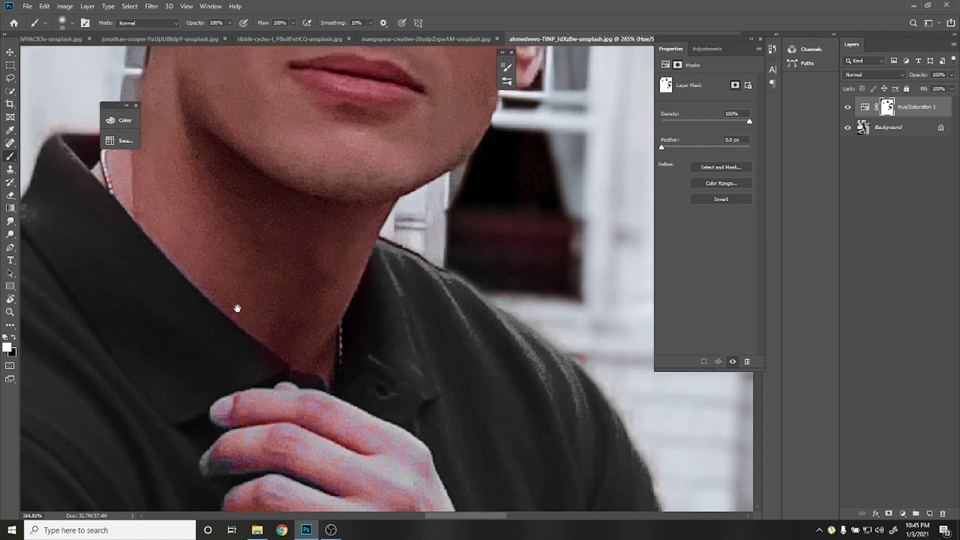
mouse_move(236, 310)
left_mouse_down()
mouse_move(292, 382)
mouse_move(382, 272)
mouse_move(460, 246)
left_mouse_up()
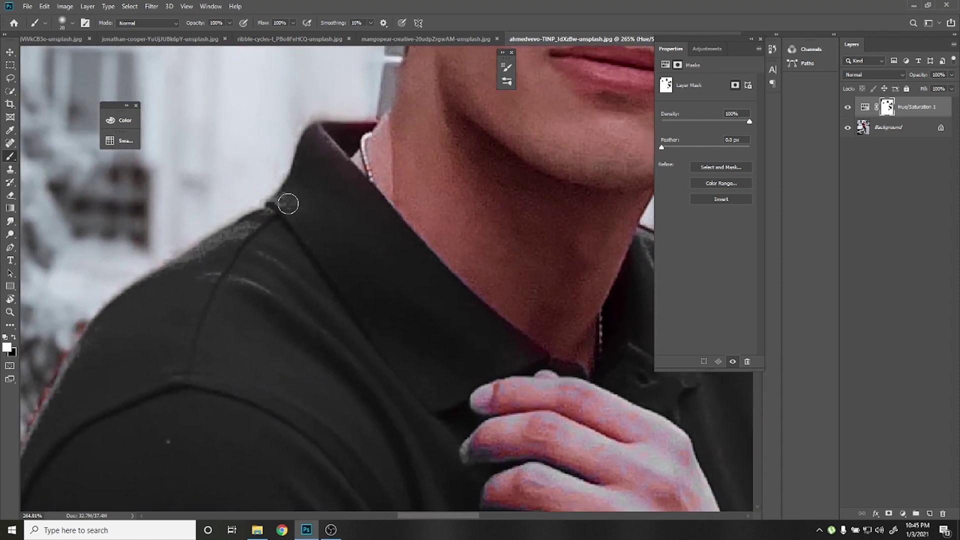
mouse_move(215, 382)
left_mouse_down()
mouse_move(300, 148)
mouse_move(523, 287)
mouse_move(386, 405)
mouse_move(201, 503)
left_mouse_up()
left_click_drag(437, 249, 407, 300)
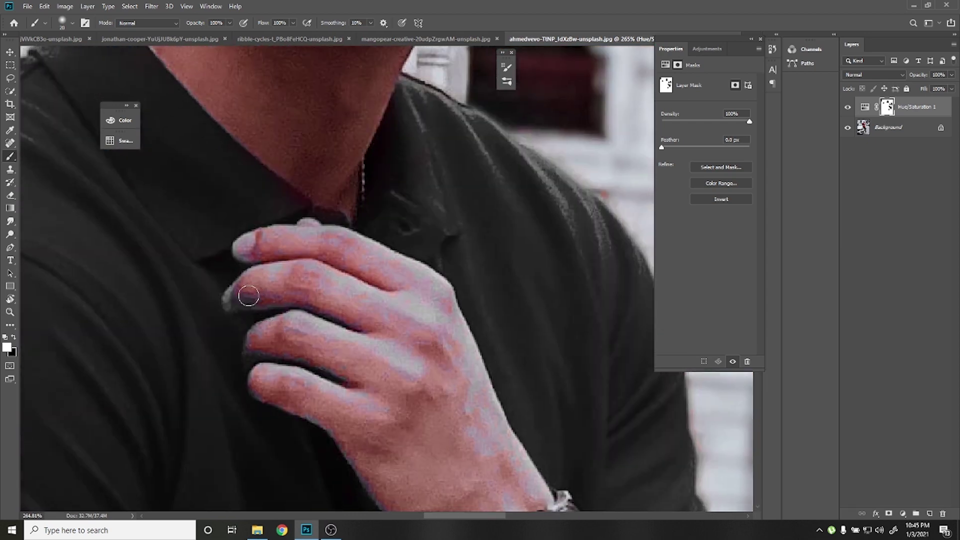
mouse_move(254, 292)
left_mouse_down()
mouse_move(243, 293)
mouse_move(267, 287)
mouse_move(232, 294)
mouse_move(264, 296)
mouse_move(272, 285)
mouse_move(268, 274)
mouse_move(254, 276)
mouse_move(242, 253)
mouse_move(270, 241)
mouse_move(285, 249)
mouse_move(307, 230)
mouse_move(380, 260)
mouse_move(405, 256)
mouse_move(453, 327)
left_mouse_up()
key("x")
key("x")
key("x")
mouse_move(460, 353)
left_mouse_down()
mouse_move(485, 468)
mouse_move(498, 442)
left_mouse_up()
Remove the bluish tint from the ring finger, little fingertip and hand's edge.
left_click_drag(303, 338, 249, 344)
left_click_drag(353, 398, 268, 313)
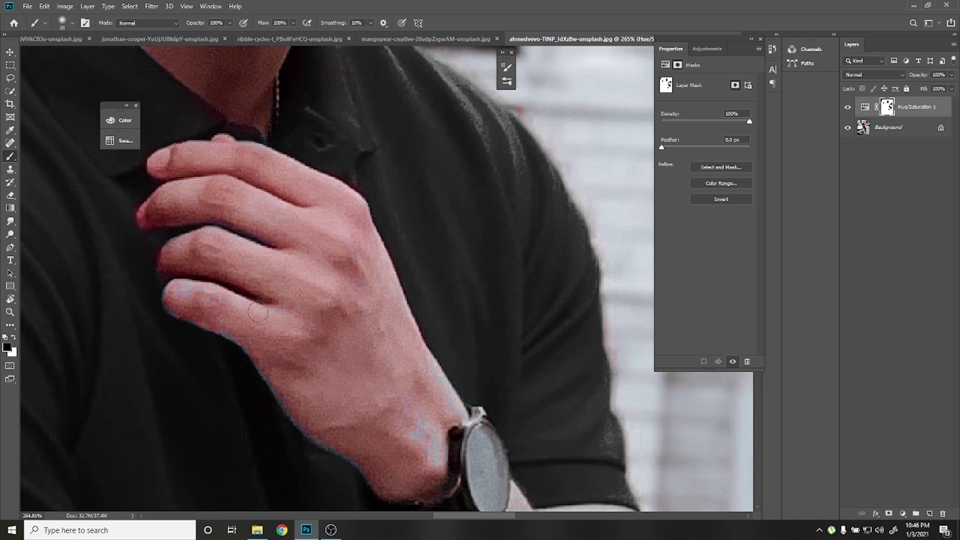
left_click_drag(181, 310, 186, 292)
mouse_move(279, 381)
left_mouse_down()
mouse_move(380, 473)
mouse_move(417, 433)
mouse_move(448, 445)
mouse_move(446, 410)
left_mouse_up()
Paint the mask to restore natural skin on the inner elbow, forearm and arm crease.
scroll(419, 431, "down", 5)
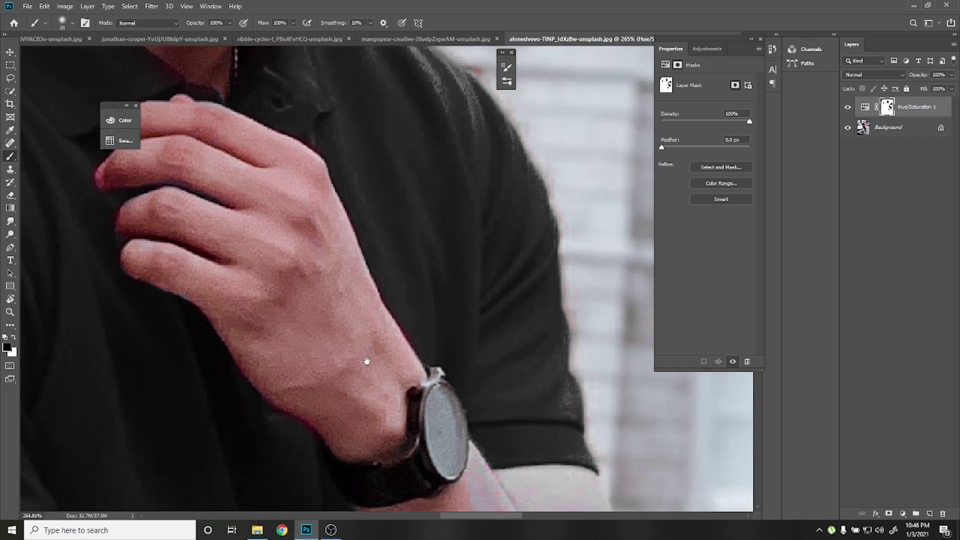
scroll(380, 376, "right", 5)
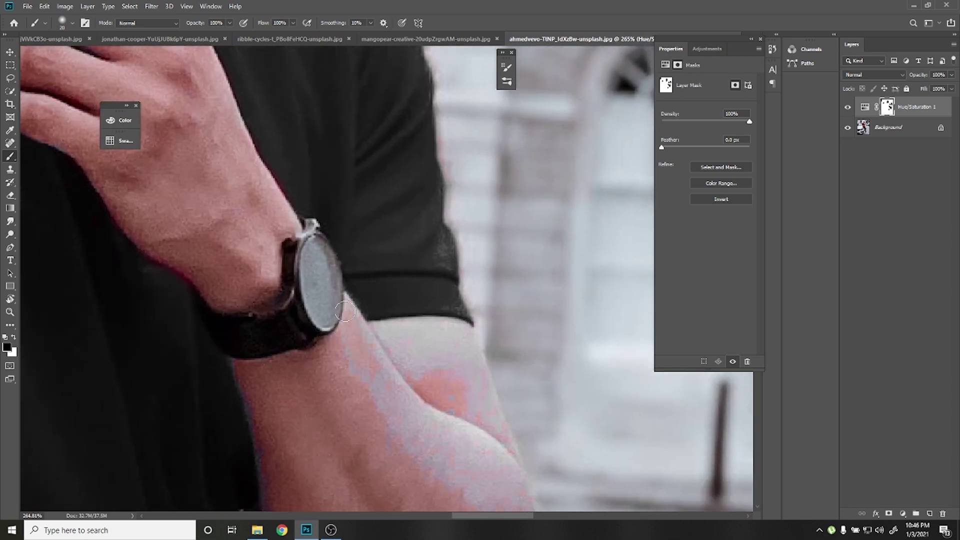
mouse_move(401, 379)
left_mouse_down()
mouse_move(376, 345)
mouse_move(428, 334)
mouse_move(381, 334)
mouse_move(463, 333)
mouse_move(466, 368)
mouse_move(522, 465)
left_mouse_up()
mouse_move(463, 356)
left_mouse_down()
mouse_move(418, 388)
mouse_move(457, 354)
mouse_move(397, 371)
left_mouse_up()
left_click_drag(393, 422, 290, 281)
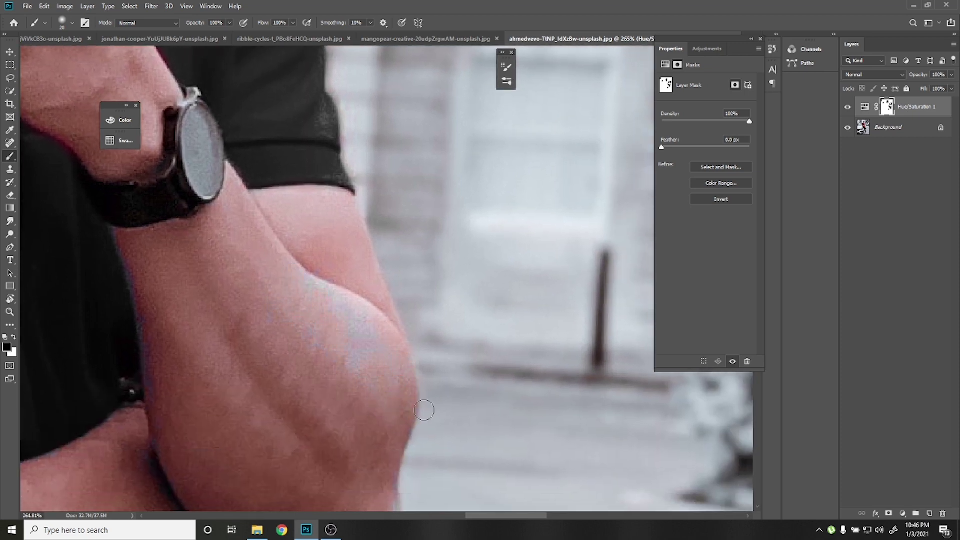
mouse_move(371, 393)
left_mouse_down()
mouse_move(355, 378)
mouse_move(344, 314)
mouse_move(325, 295)
mouse_move(318, 263)
mouse_move(302, 343)
left_mouse_up()
left_click_drag(274, 257, 476, 197)
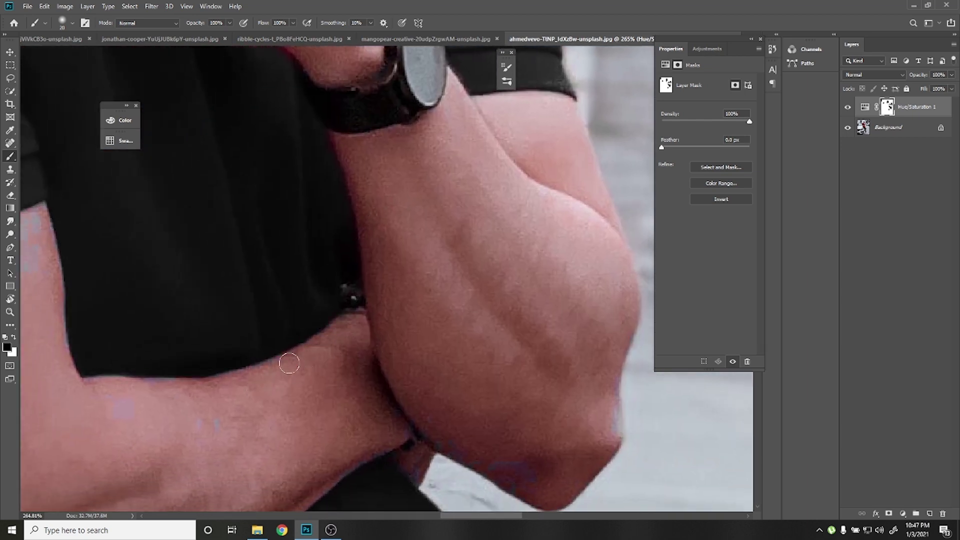
mouse_move(217, 426)
left_mouse_down()
mouse_move(116, 425)
mouse_move(168, 390)
mouse_move(82, 421)
left_mouse_up()
mouse_move(421, 452)
left_mouse_down()
mouse_move(421, 470)
mouse_move(420, 437)
left_mouse_up()
Clean the grey patch at the shirt edge and the bluish fringe along the upper arm.
left_click_drag(245, 438, 495, 458)
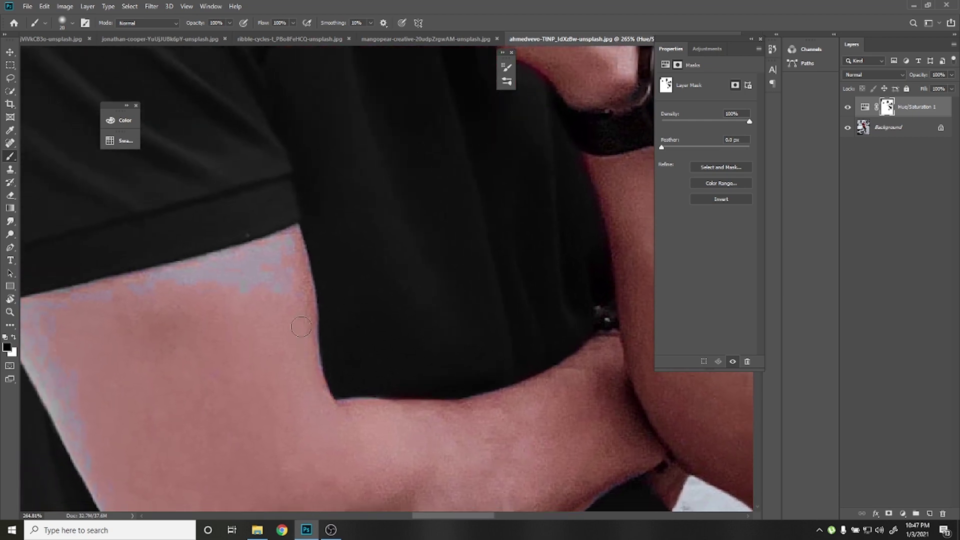
left_click_drag(259, 276, 294, 258)
left_click_drag(186, 320, 308, 268)
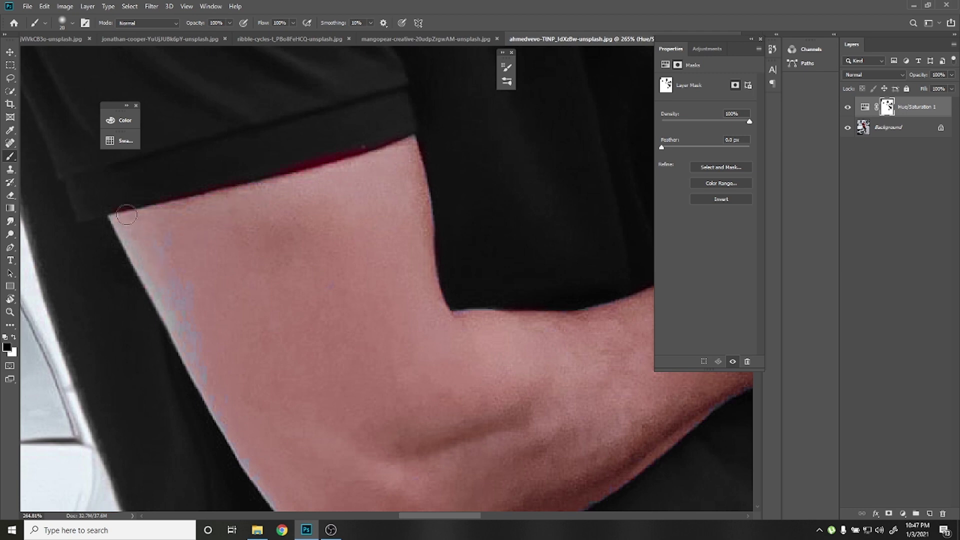
left_click_drag(136, 251, 149, 267)
left_click_drag(282, 465, 210, 390)
mouse_move(252, 462)
left_mouse_down()
mouse_move(201, 317)
mouse_move(179, 297)
left_mouse_up()
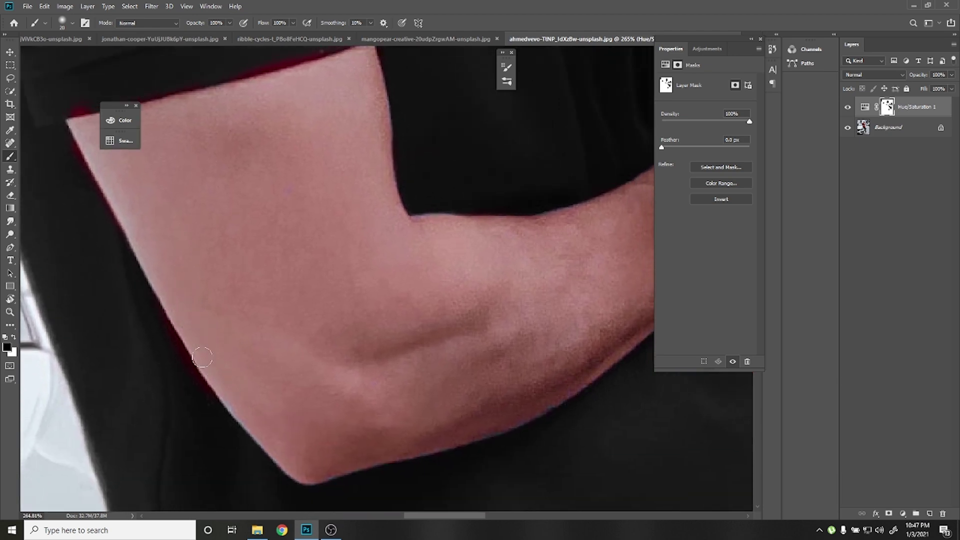
mouse_move(289, 390)
left_mouse_down()
mouse_move(332, 476)
mouse_move(518, 424)
mouse_move(657, 328)
mouse_move(615, 358)
left_mouse_up()
left_click_drag(560, 372, 451, 377)
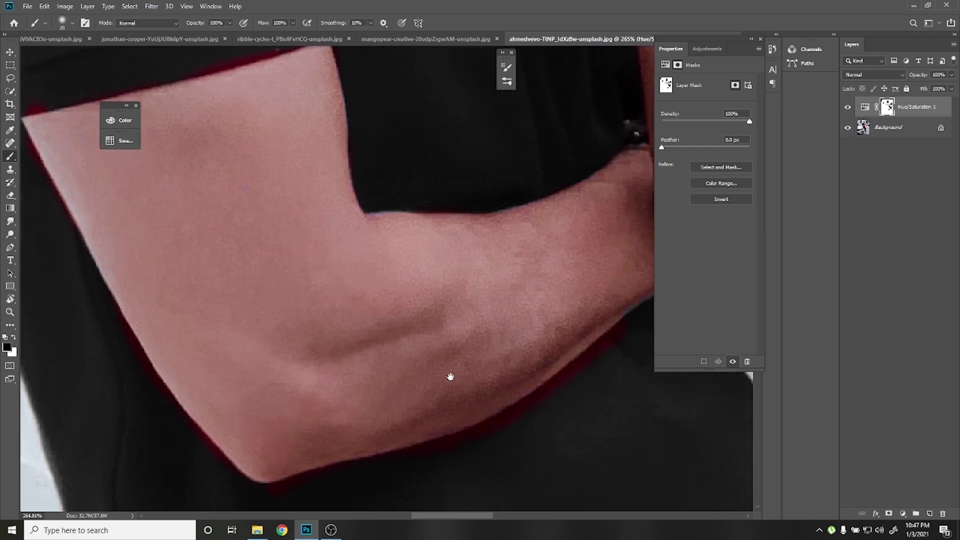
Paint white to remove the red fringe along the arm and sleeve edges, then zoom out.
key("x")
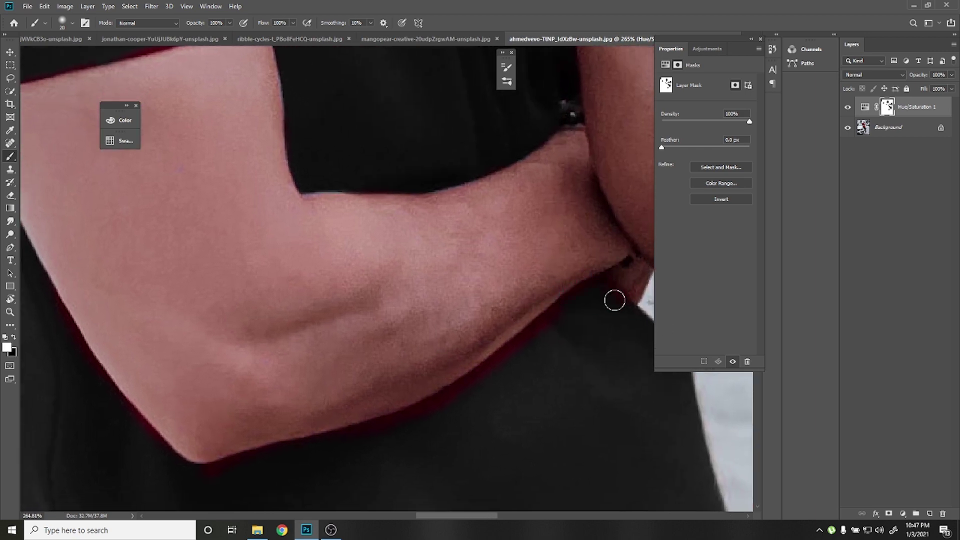
left_click_drag(603, 293, 488, 380)
left_click_drag(269, 433, 377, 389)
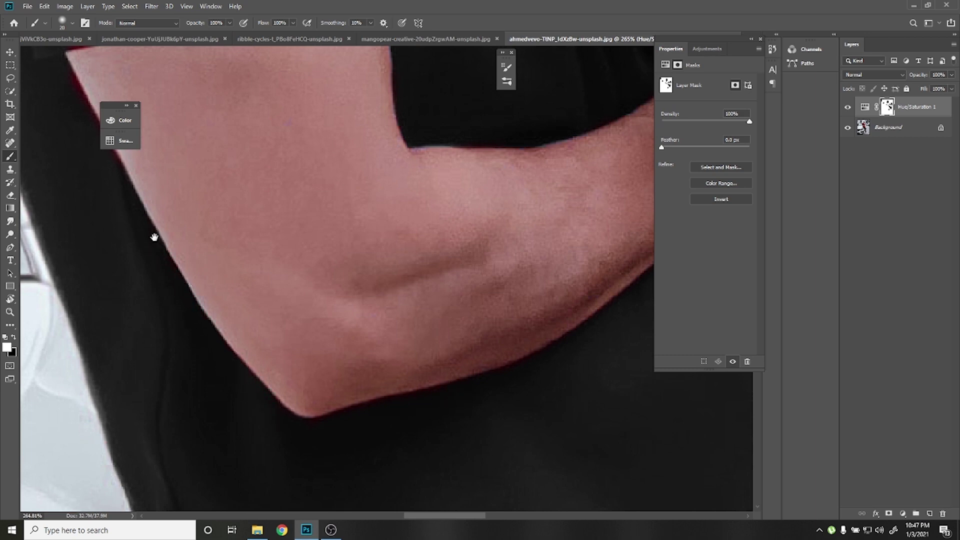
left_click_drag(154, 236, 257, 388)
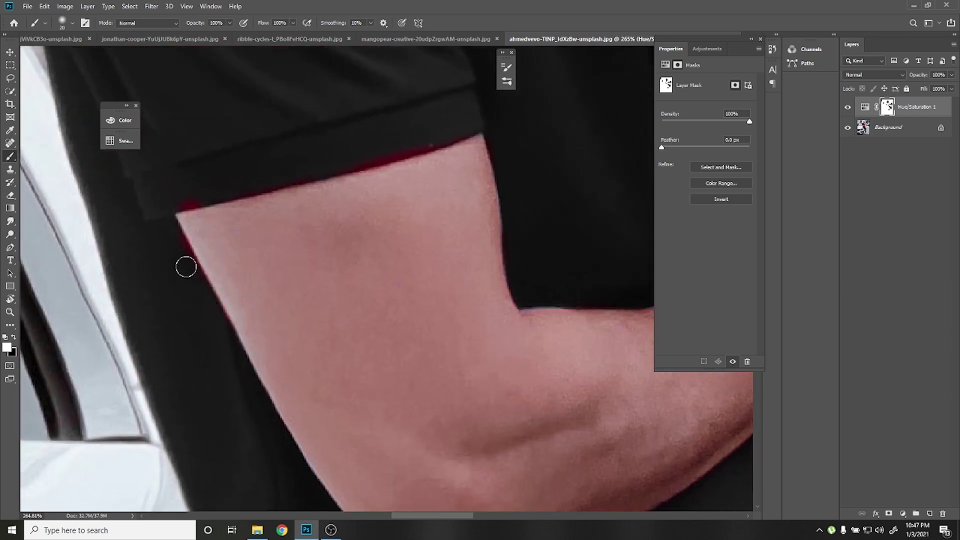
mouse_move(180, 196)
left_mouse_down()
mouse_move(435, 142)
mouse_move(304, 173)
left_mouse_up()
scroll(199, 250, "down", 4)
scroll(203, 252, "down", 3)
Adjust the Hue/Saturation layer's Reds to Hue -1, Saturation +19, Lightness -43.
scroll(203, 255, "down", 3)
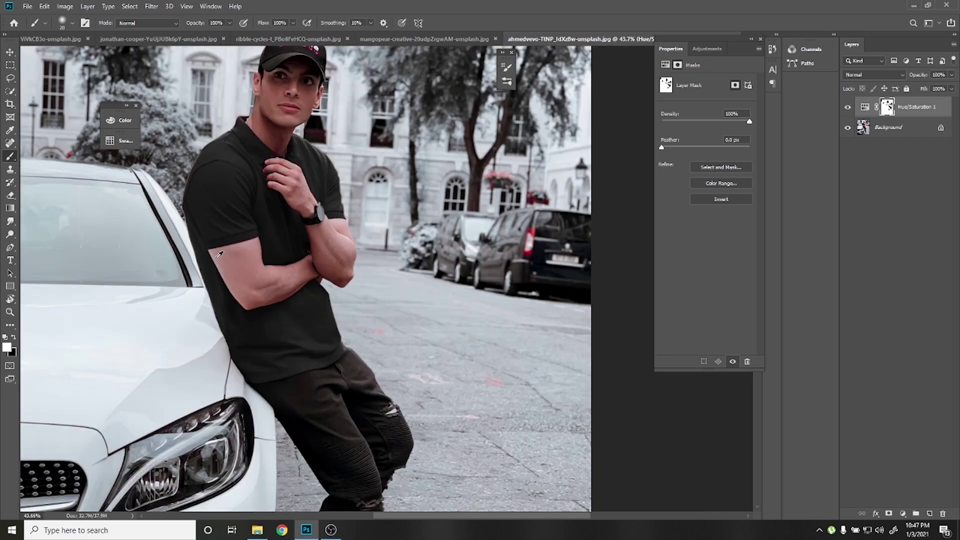
left_click(865, 106)
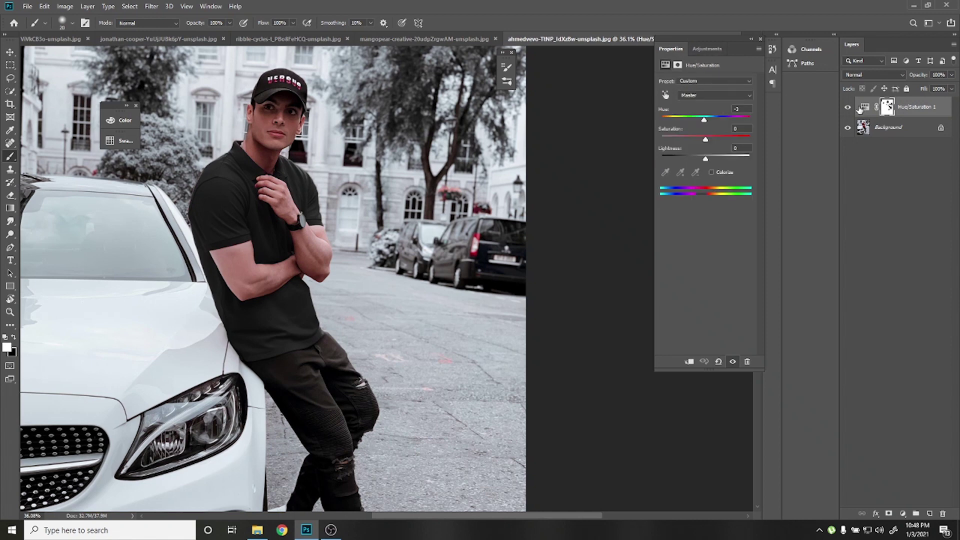
left_click(665, 95)
left_click(287, 322)
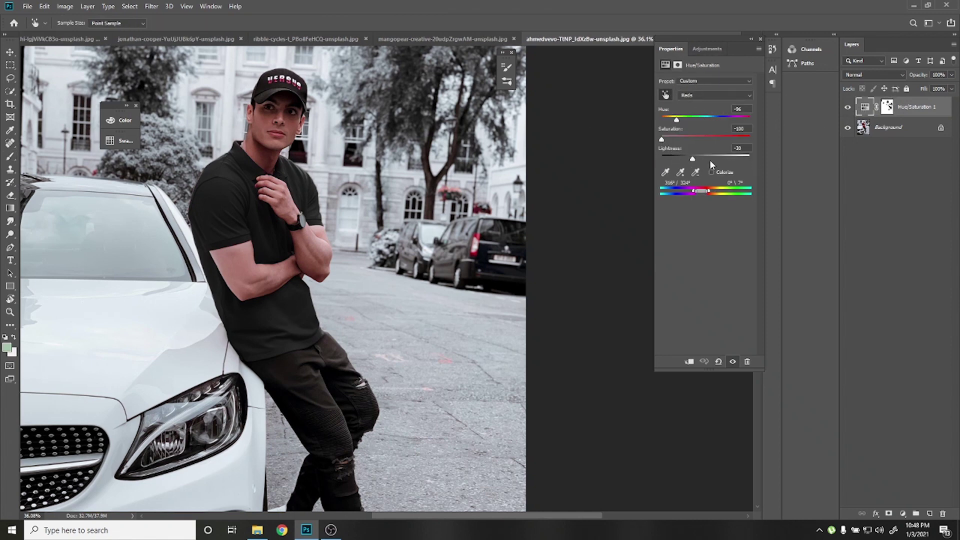
mouse_move(710, 161)
left_mouse_down()
mouse_move(699, 160)
mouse_move(713, 139)
mouse_move(692, 120)
left_mouse_up()
scroll(221, 281, "down", 1)
scroll(228, 281, "down", 1)
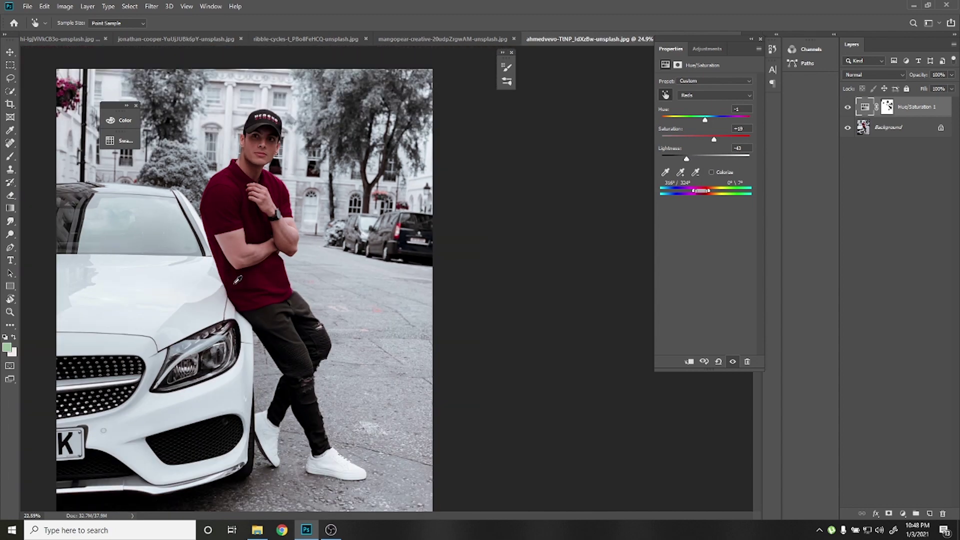
scroll(238, 280, "down", 1)
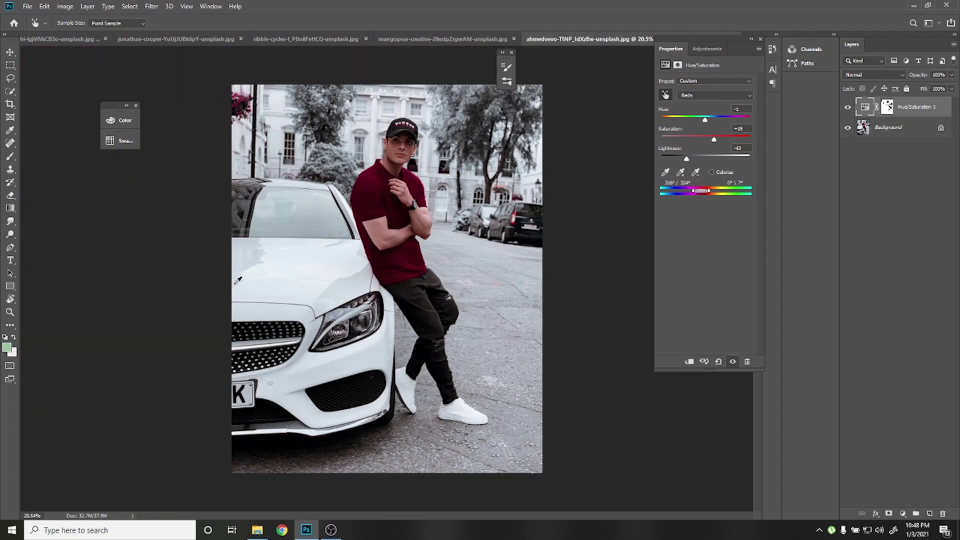